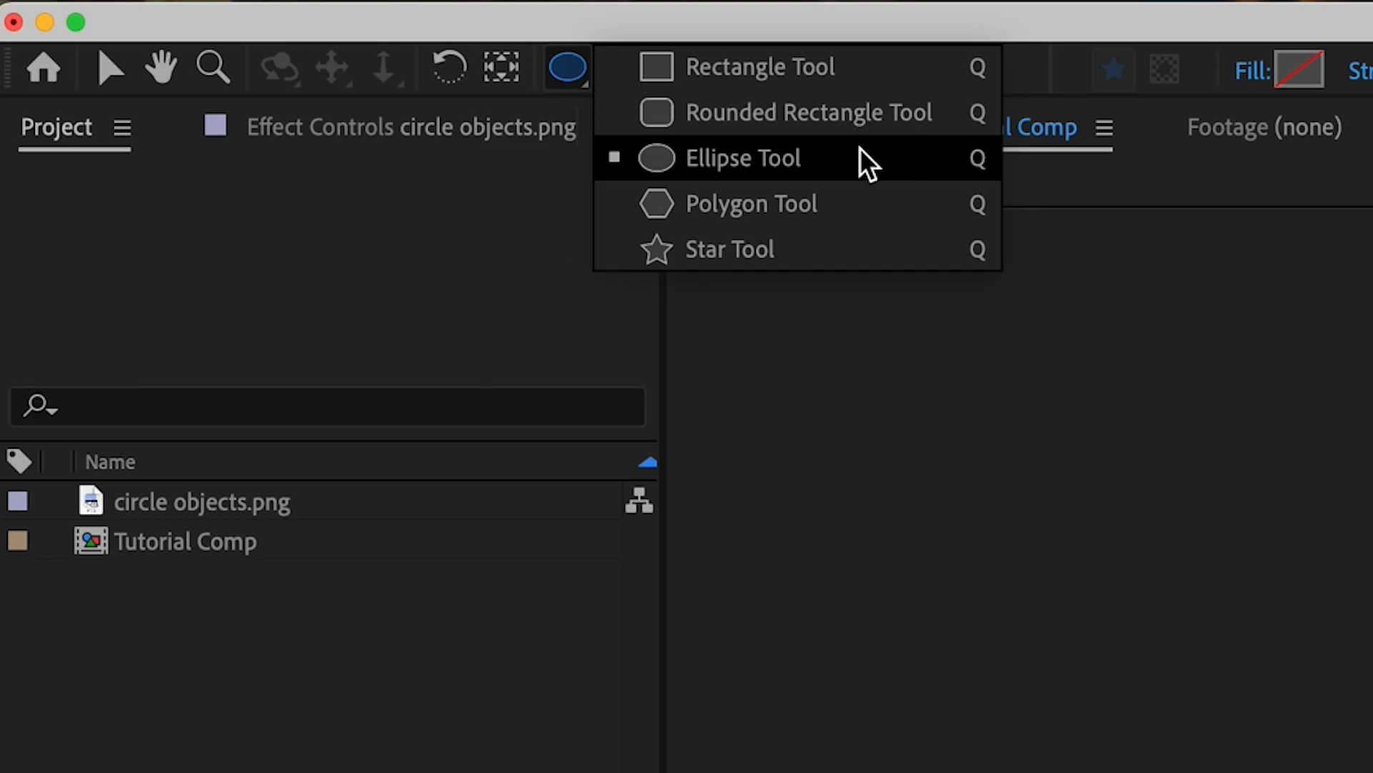
Choose the Ellipse Tool and set its fill to None
left_click(827, 158)
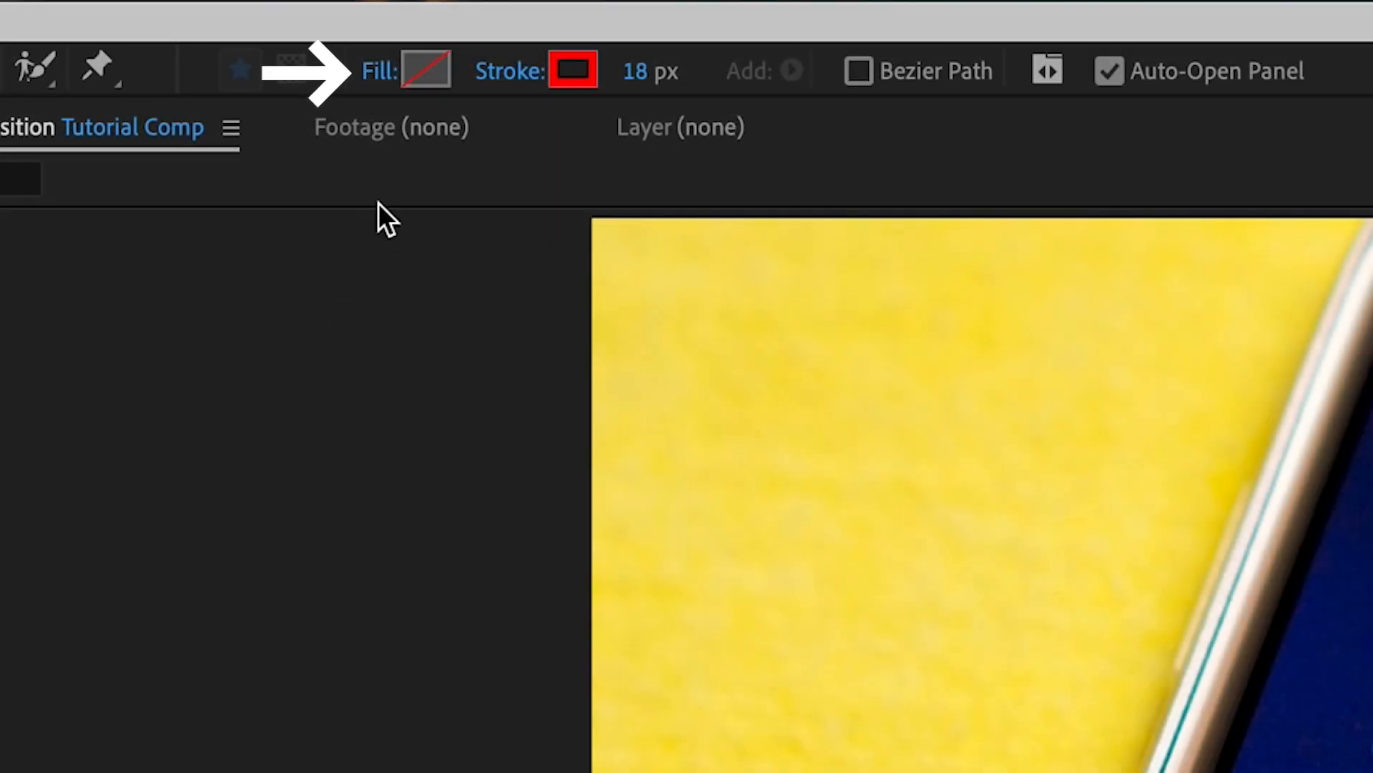
left_click(382, 83)
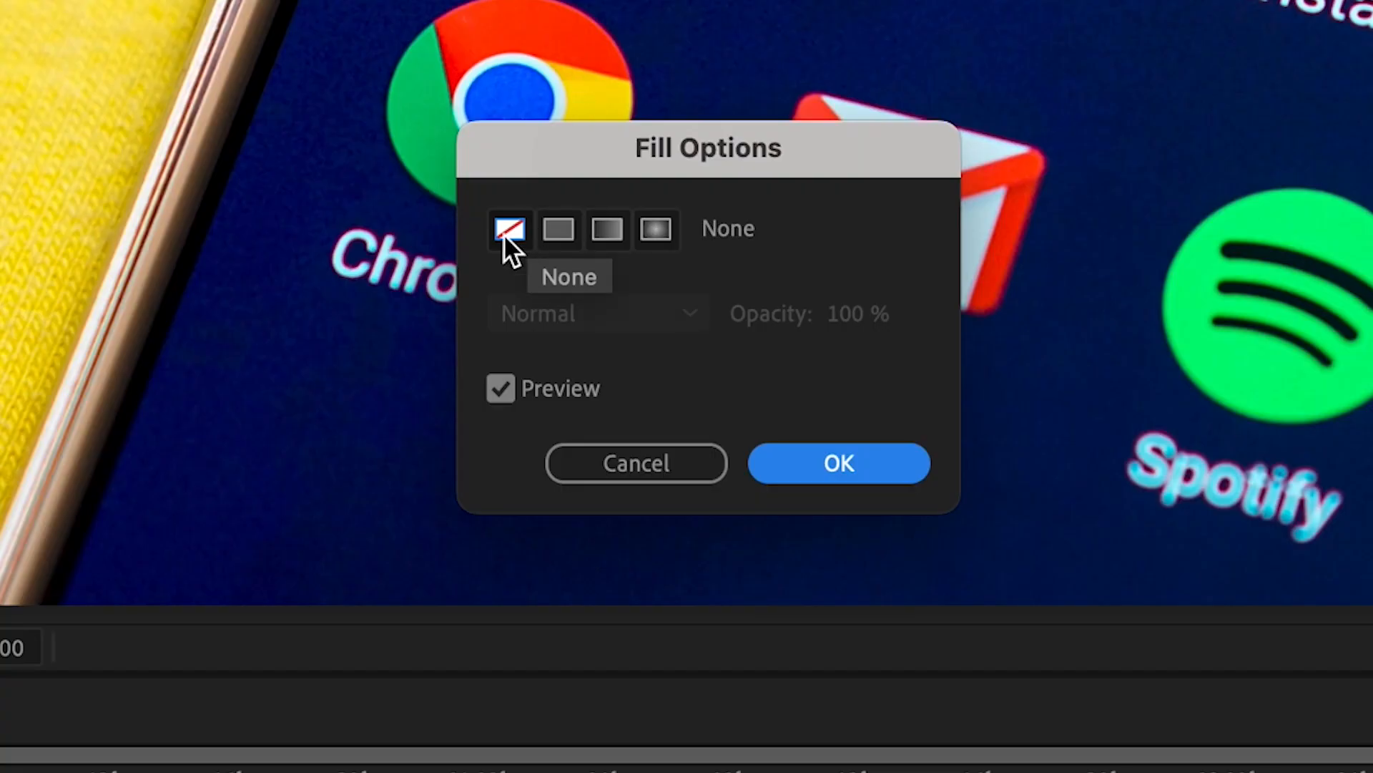
left_click(783, 471)
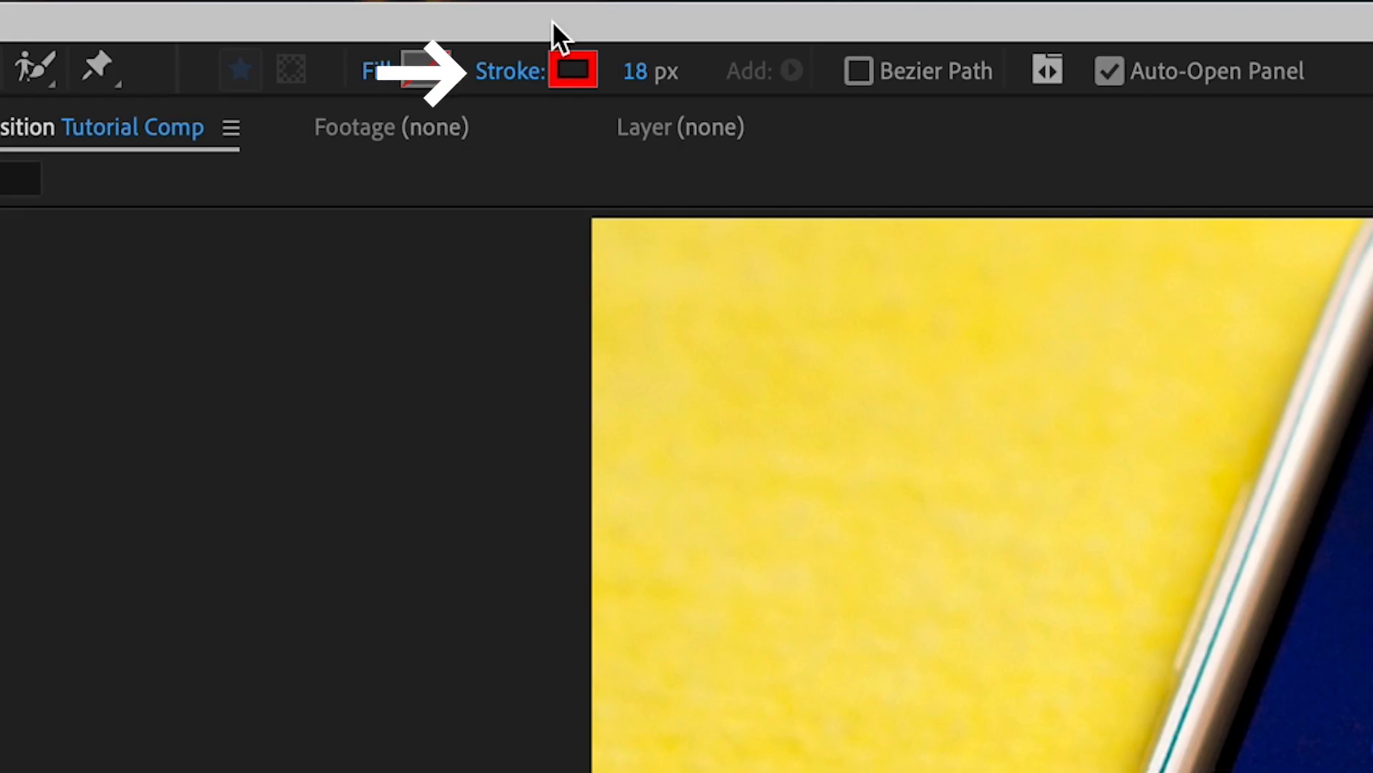
Set the shape stroke to a solid color with the red hex value FF0000
left_click(518, 65)
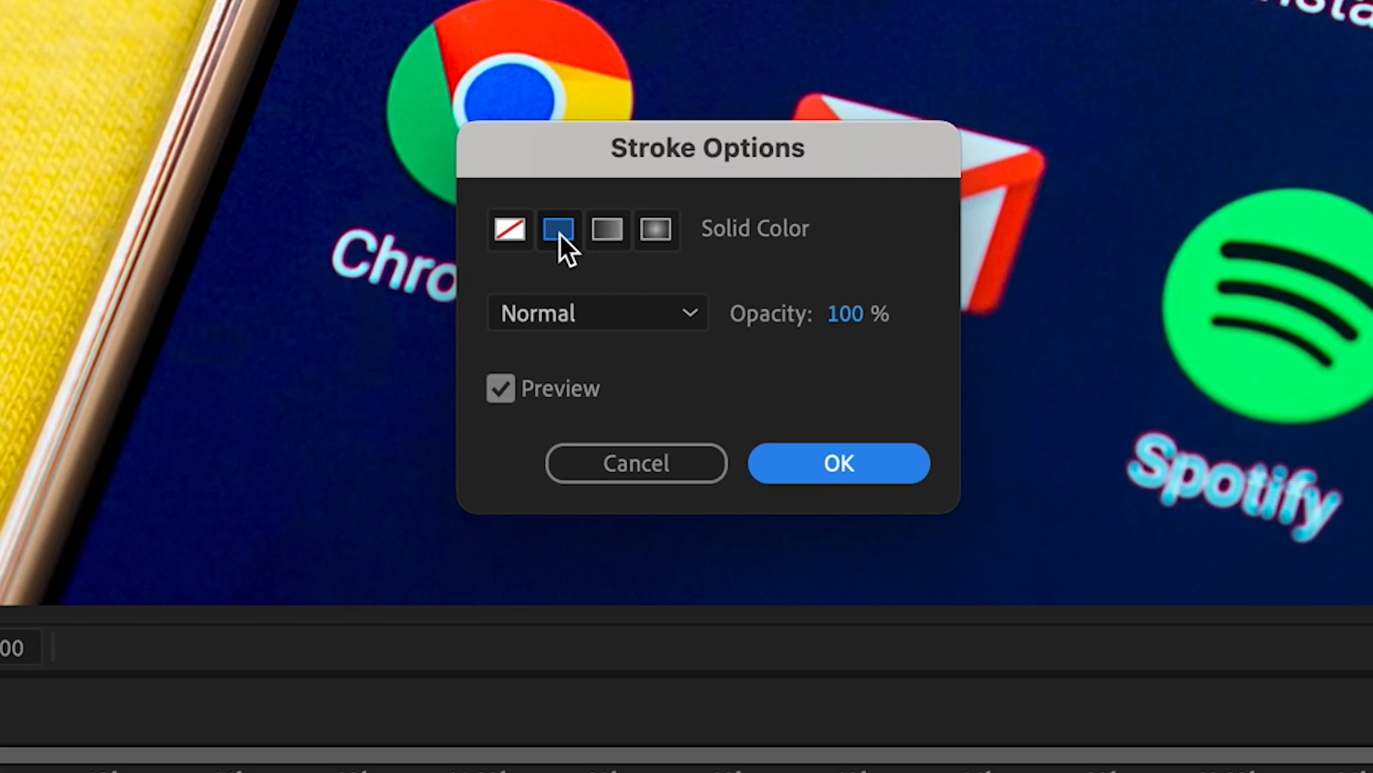
left_click(898, 465)
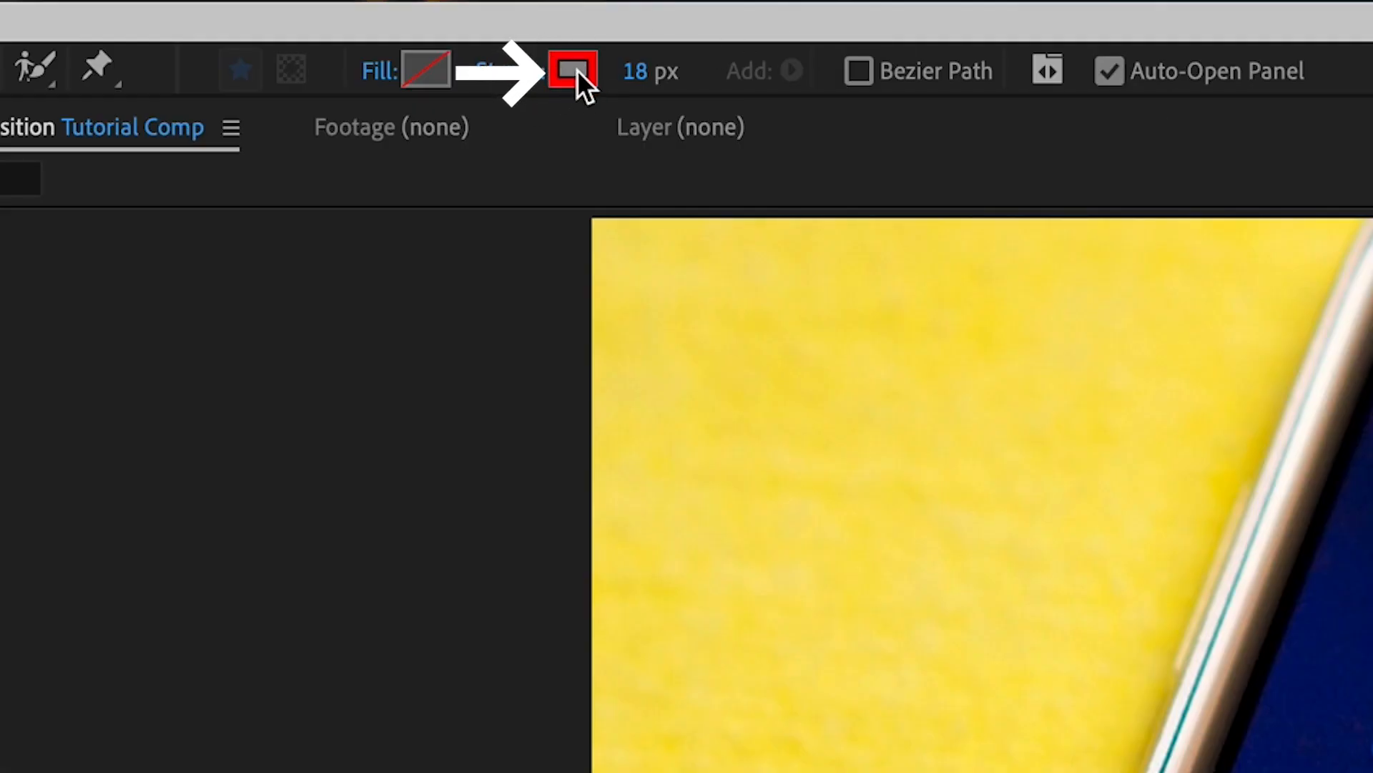
left_click(577, 70)
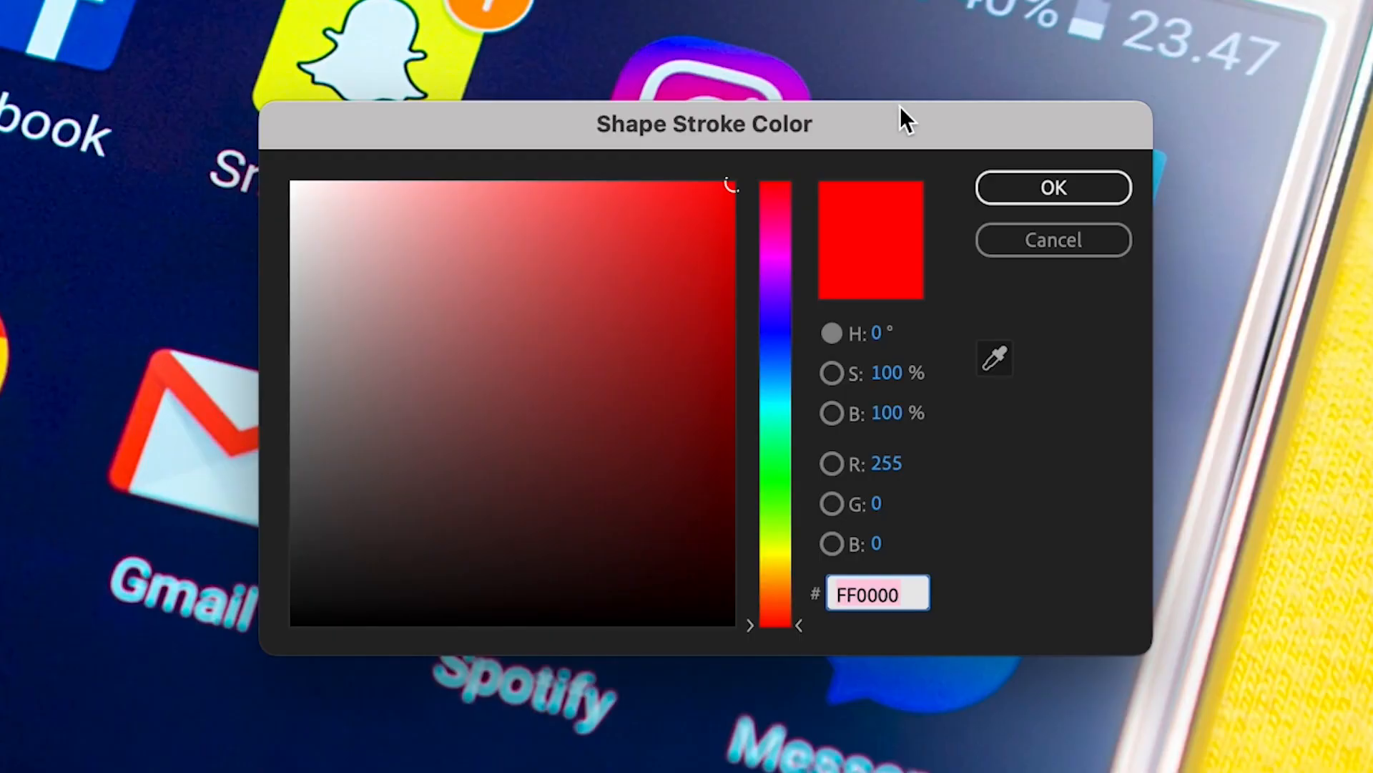
left_click_drag(716, 225, 935, 74)
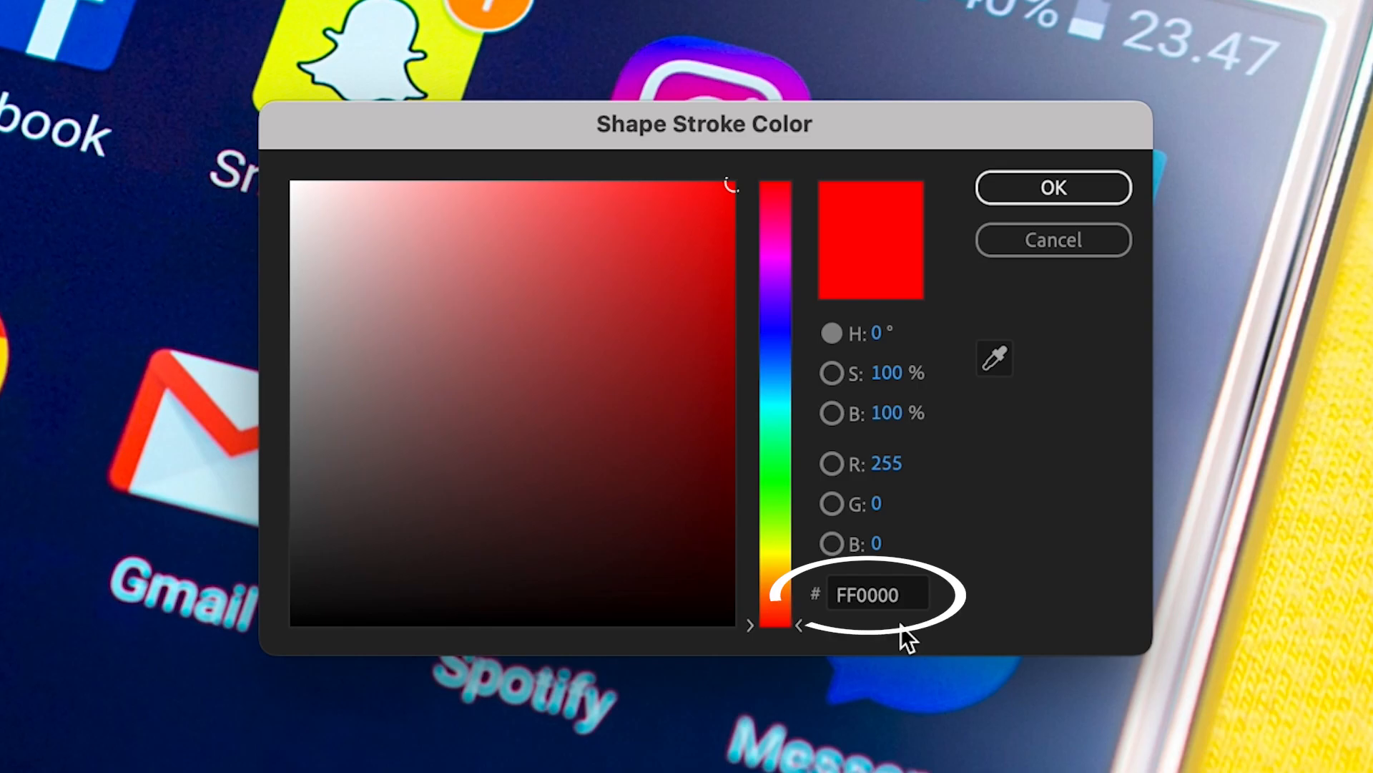
left_click(1100, 183)
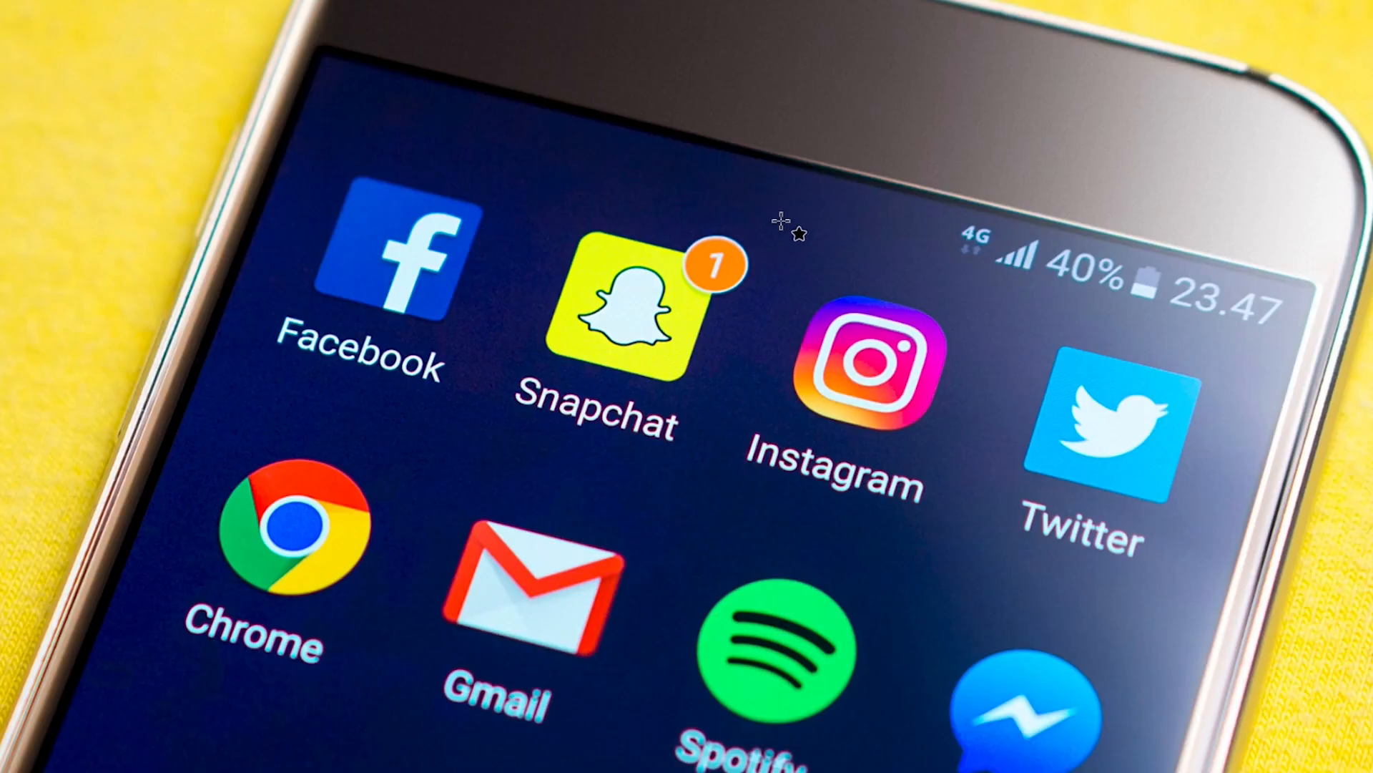
Draw an ellipse over the Instagram icon and set its stroke width to 16 px
left_click_drag(779, 185, 1012, 389)
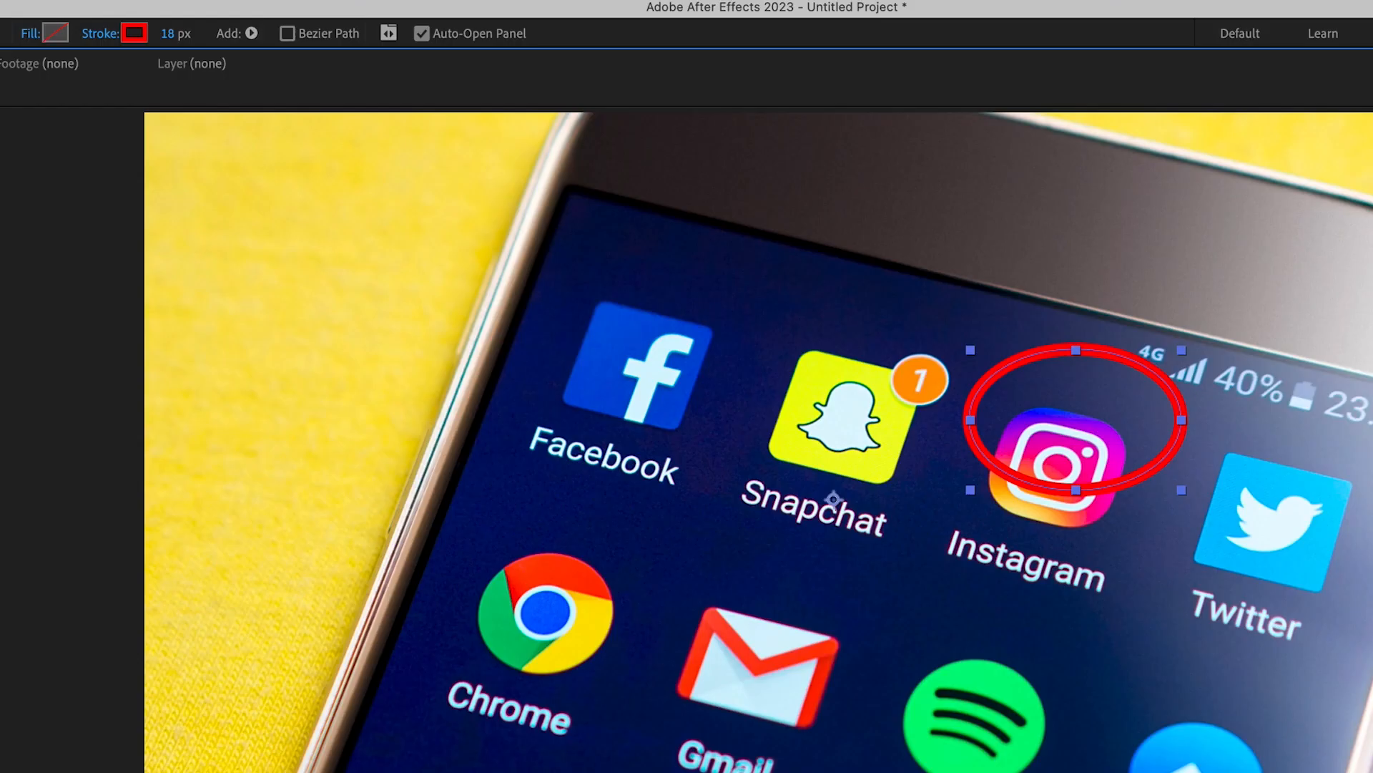
left_click_drag(170, 42, 184, 55)
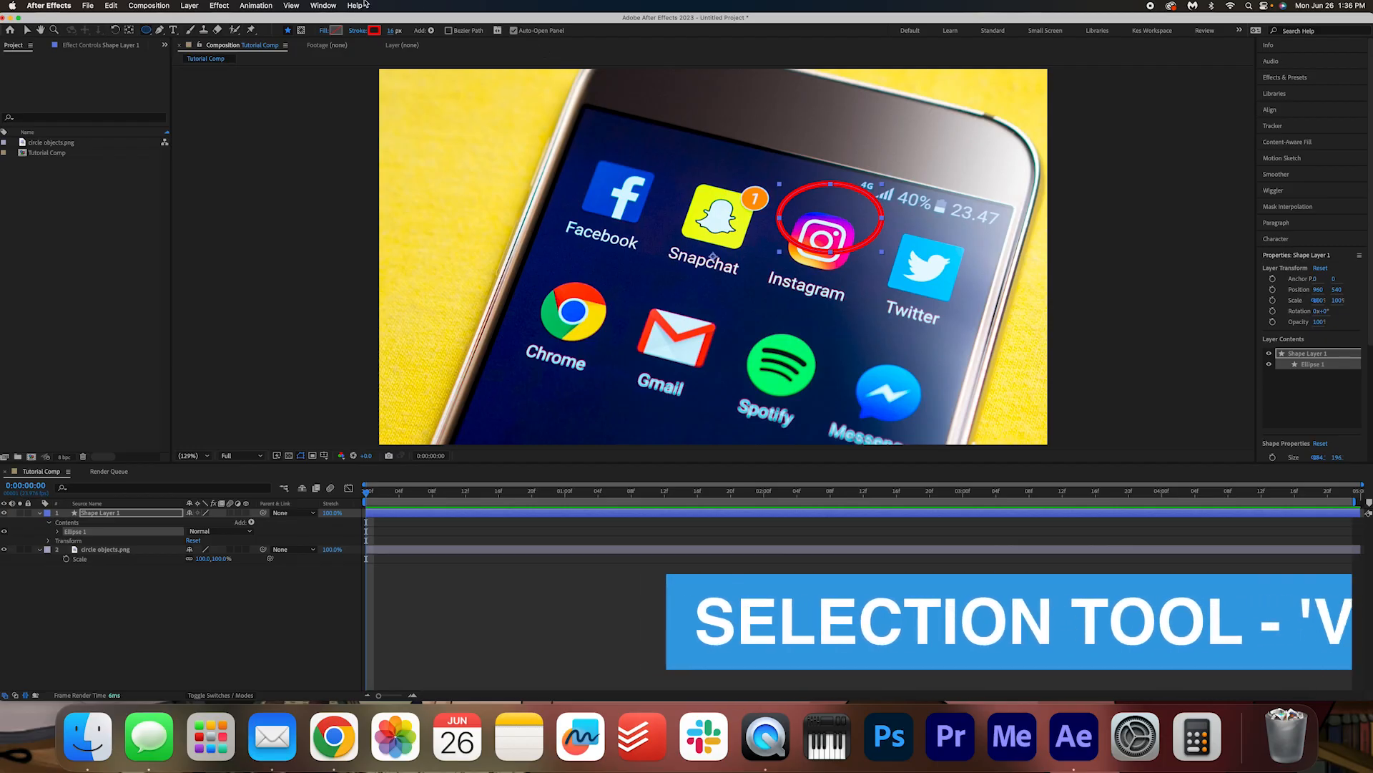
Fit the ellipse's position and size around the Instagram icon and rotate its layer to 12°
left_click(27, 34)
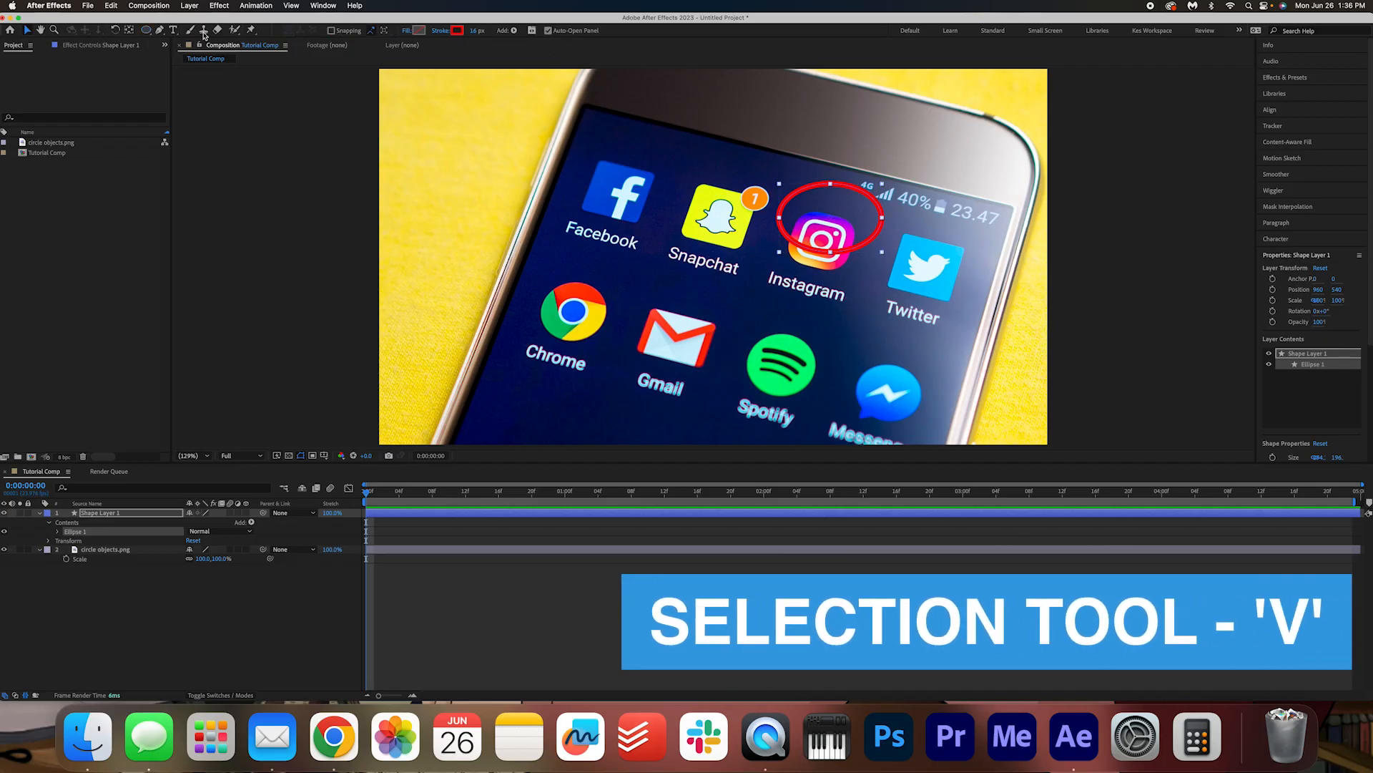
mouse_move(833, 199)
left_mouse_down()
mouse_move(814, 218)
mouse_move(826, 222)
mouse_move(823, 202)
left_mouse_up()
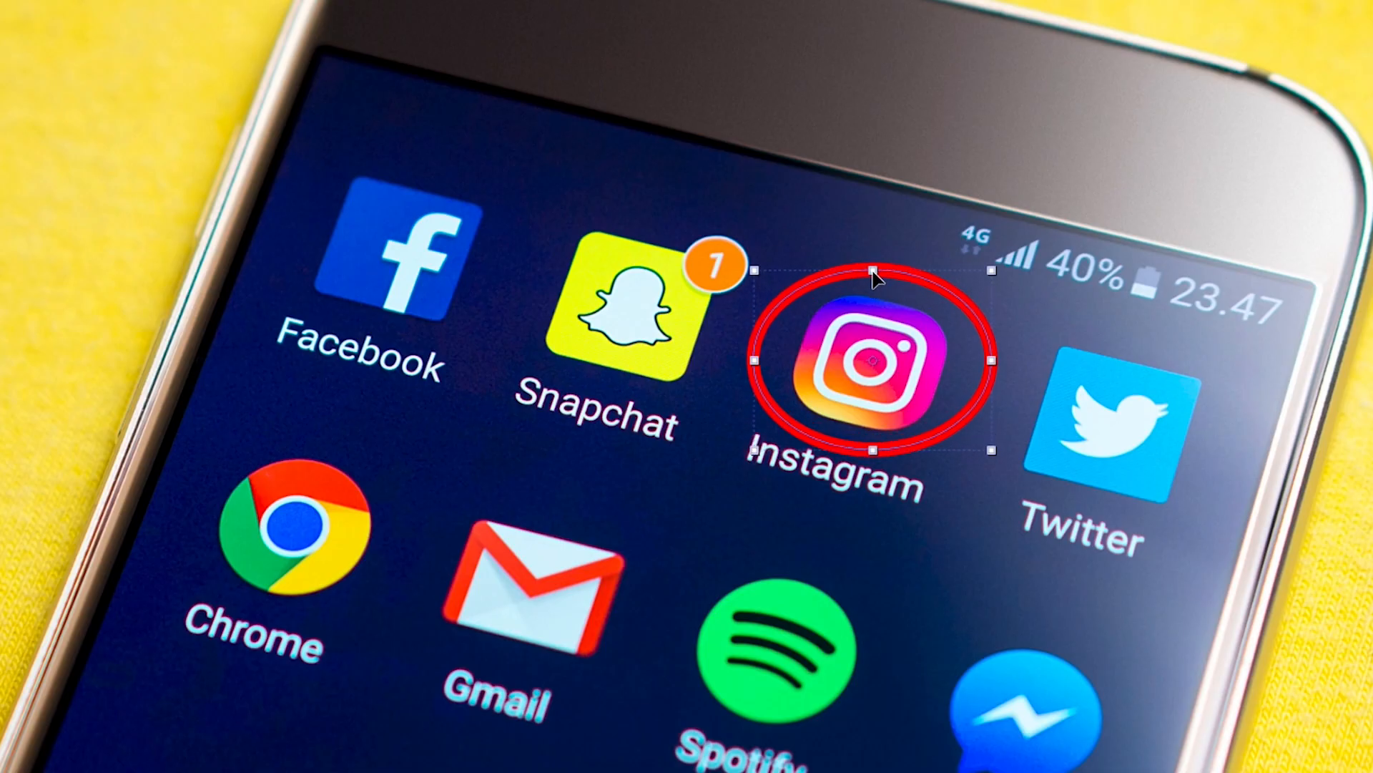
left_click_drag(875, 275, 875, 278)
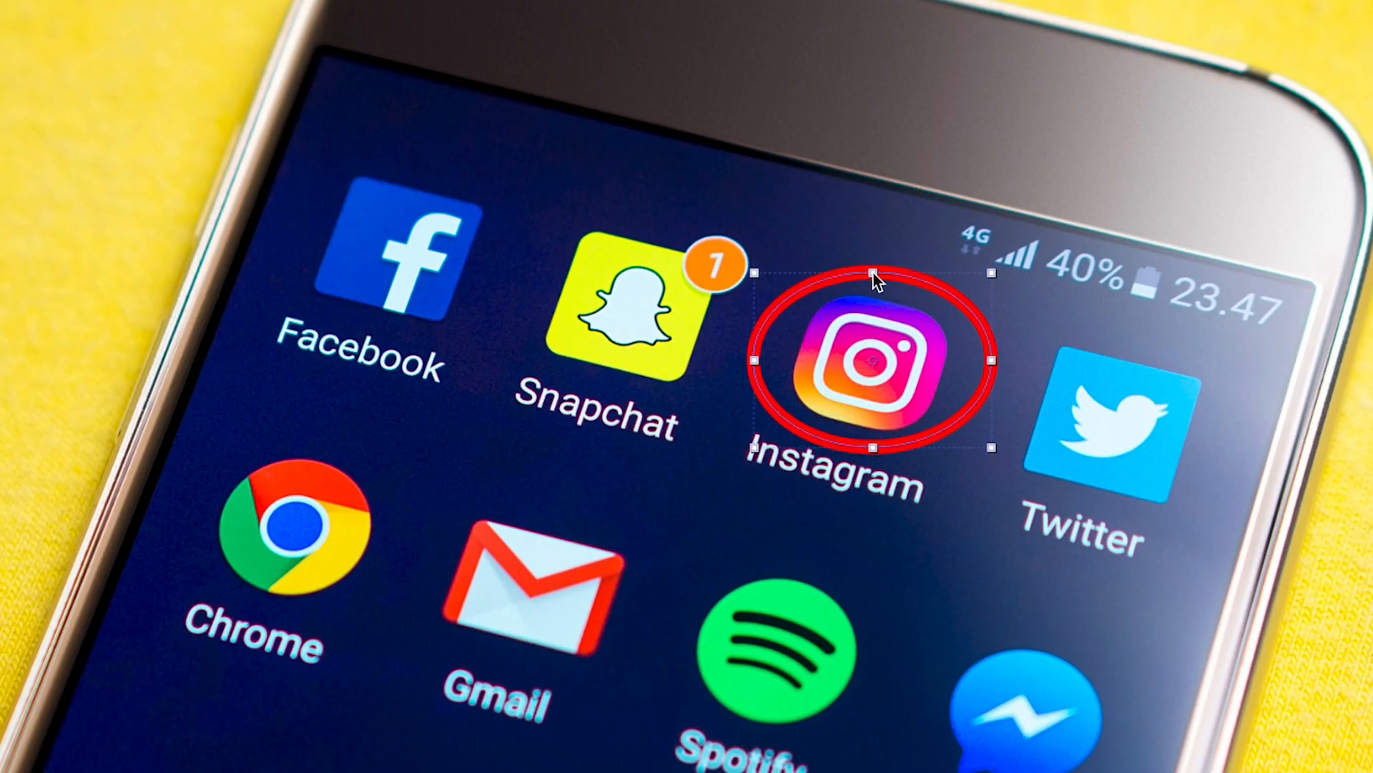
mouse_move(991, 351)
left_mouse_down()
mouse_move(1012, 358)
mouse_move(989, 360)
left_mouse_up()
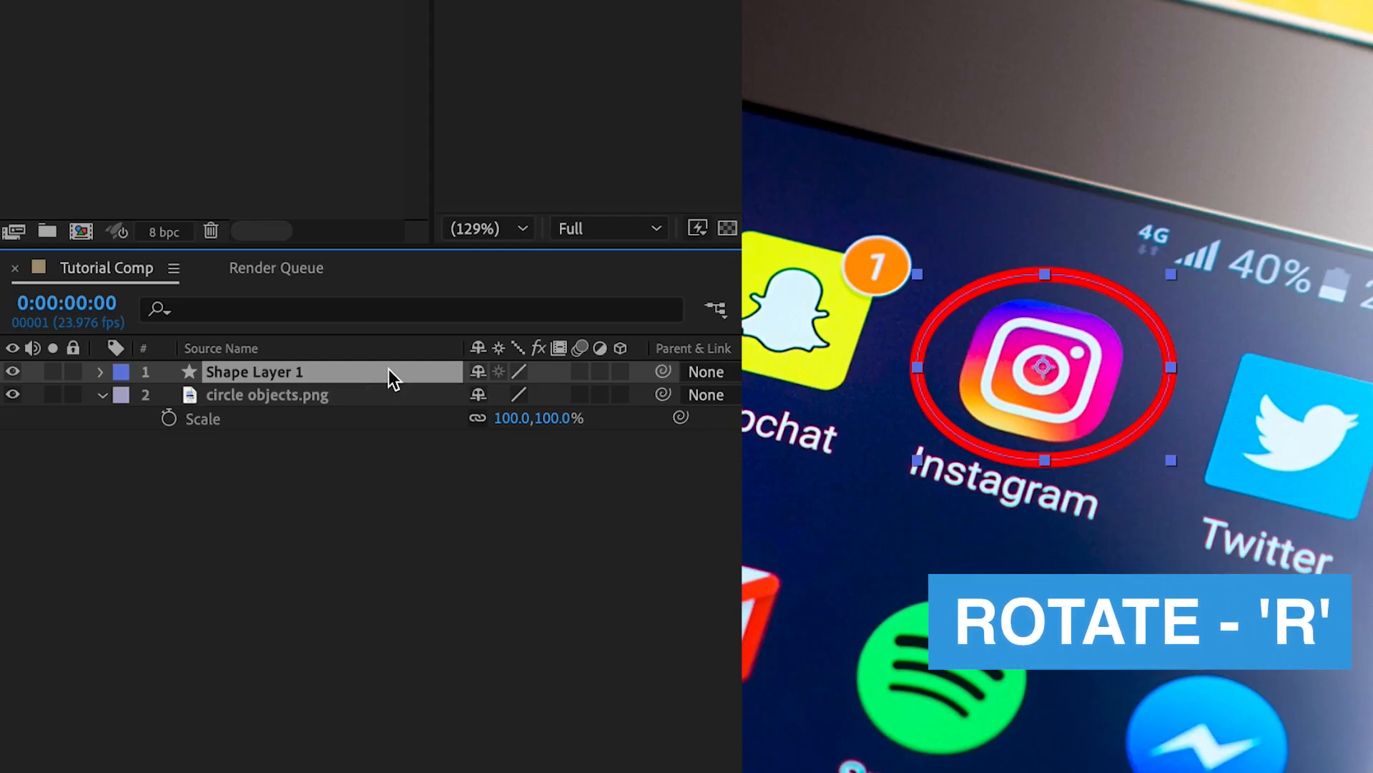
key("r")
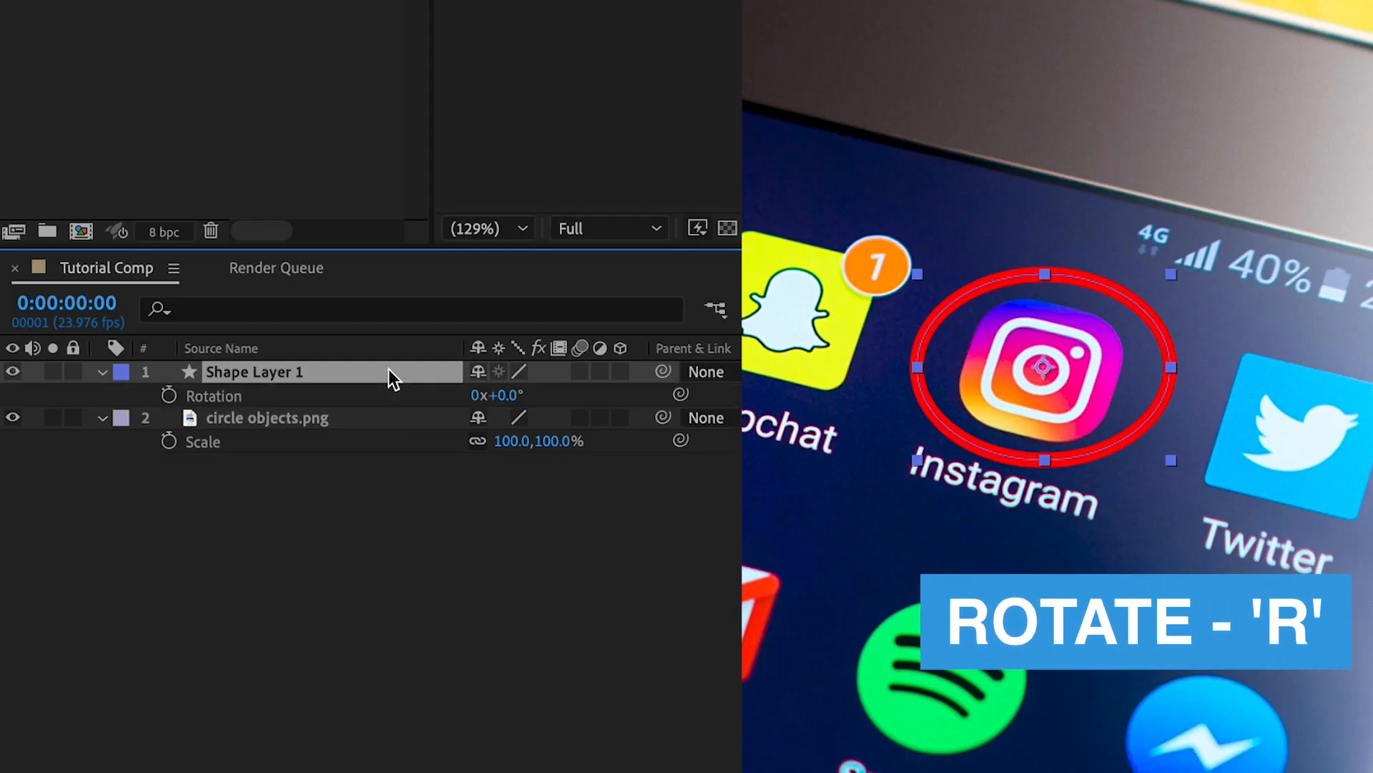
left_click_drag(494, 393, 526, 392)
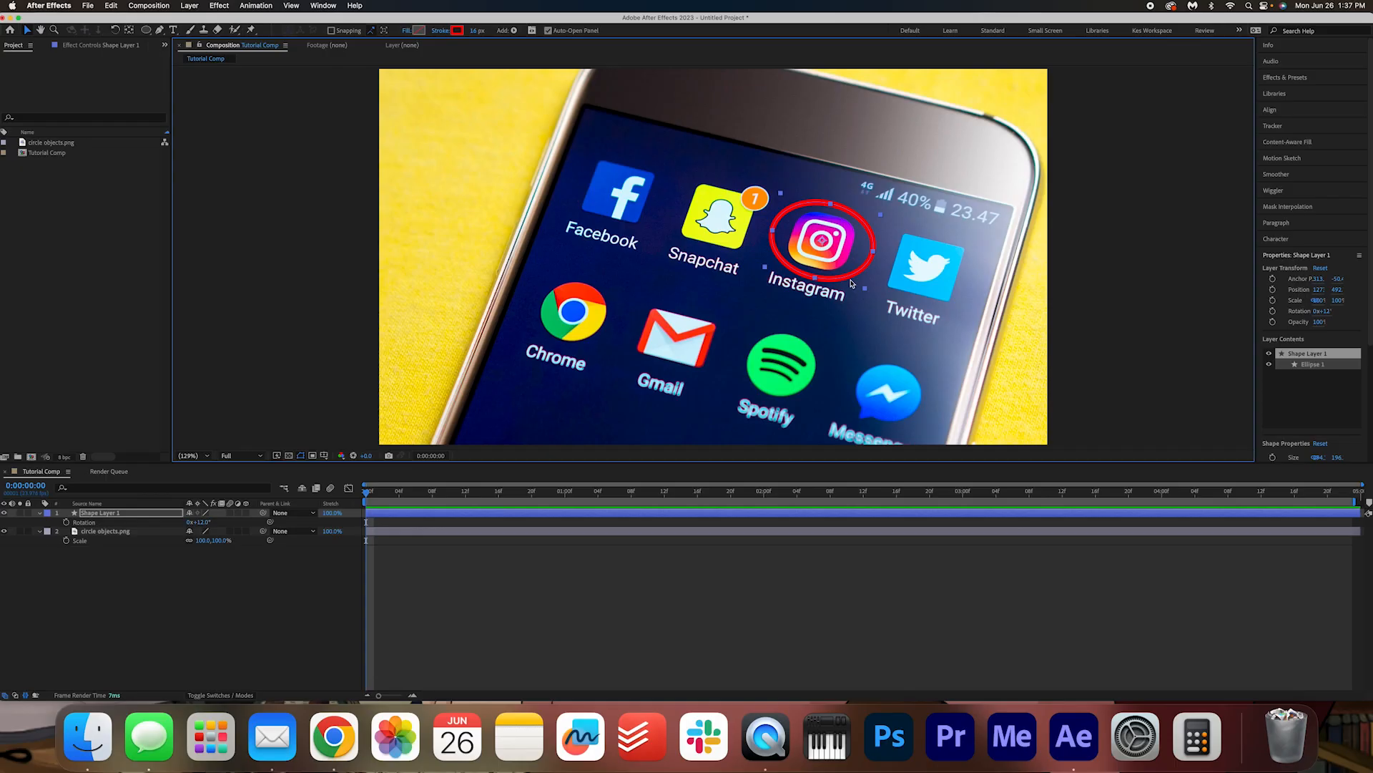
Add Trim Paths to Shape Layer 1 and reveal its properties
left_click(39, 513)
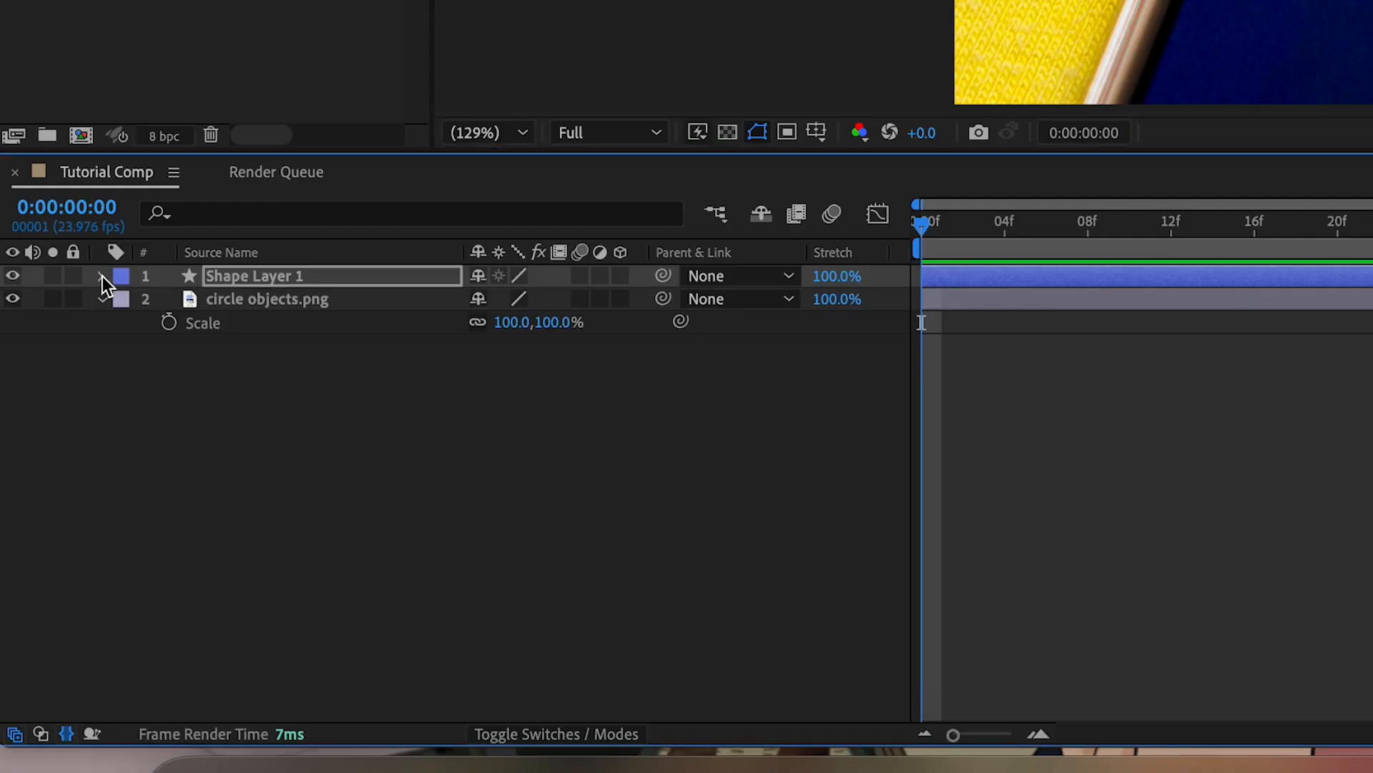
left_click(40, 513)
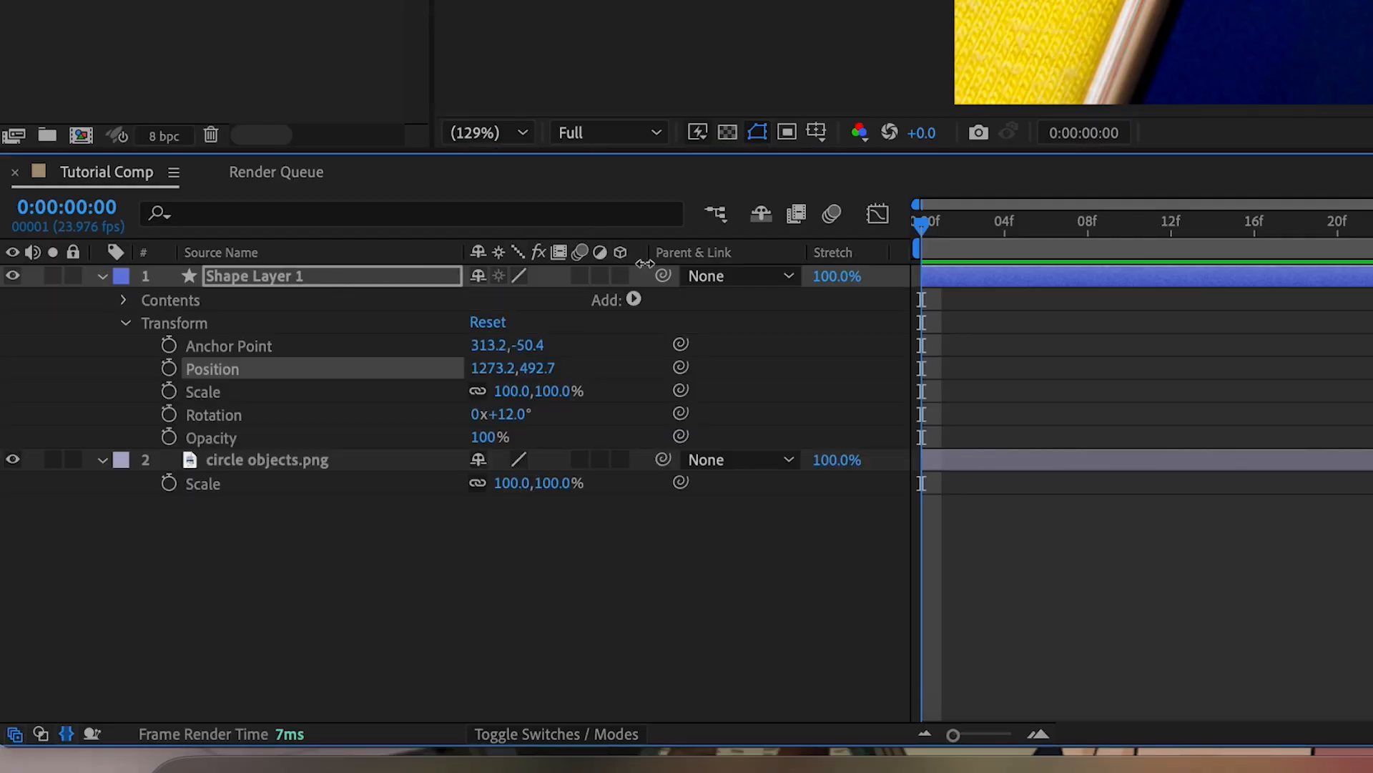
left_click(635, 299)
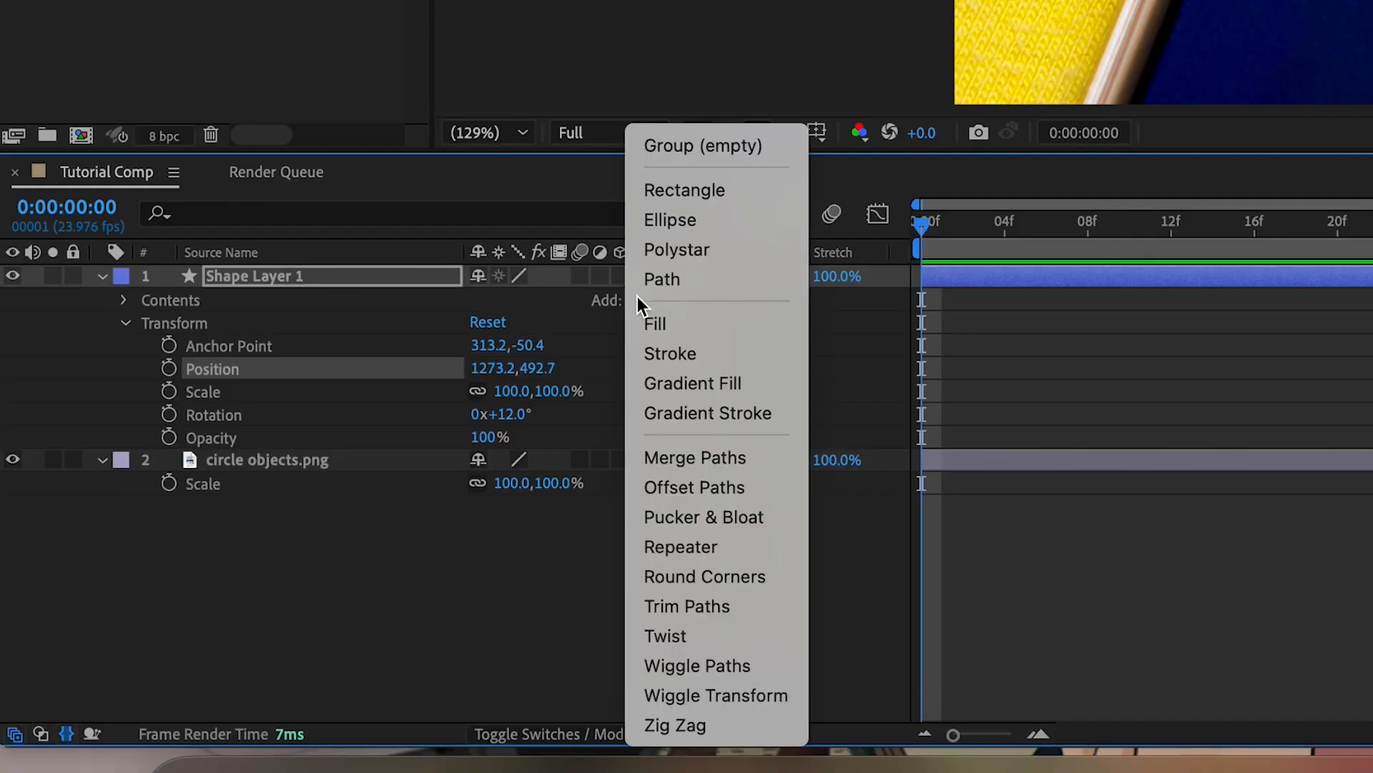
left_click(758, 605)
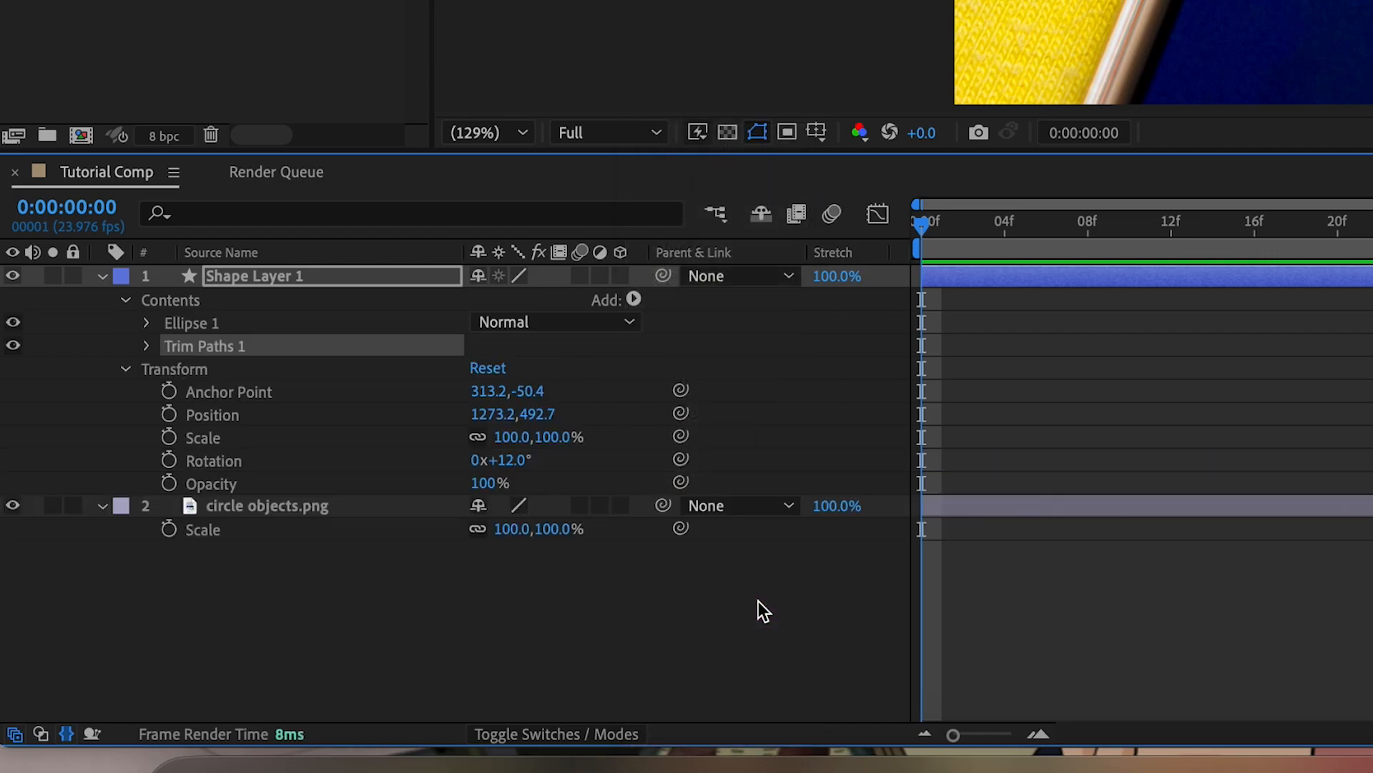
left_click(148, 347)
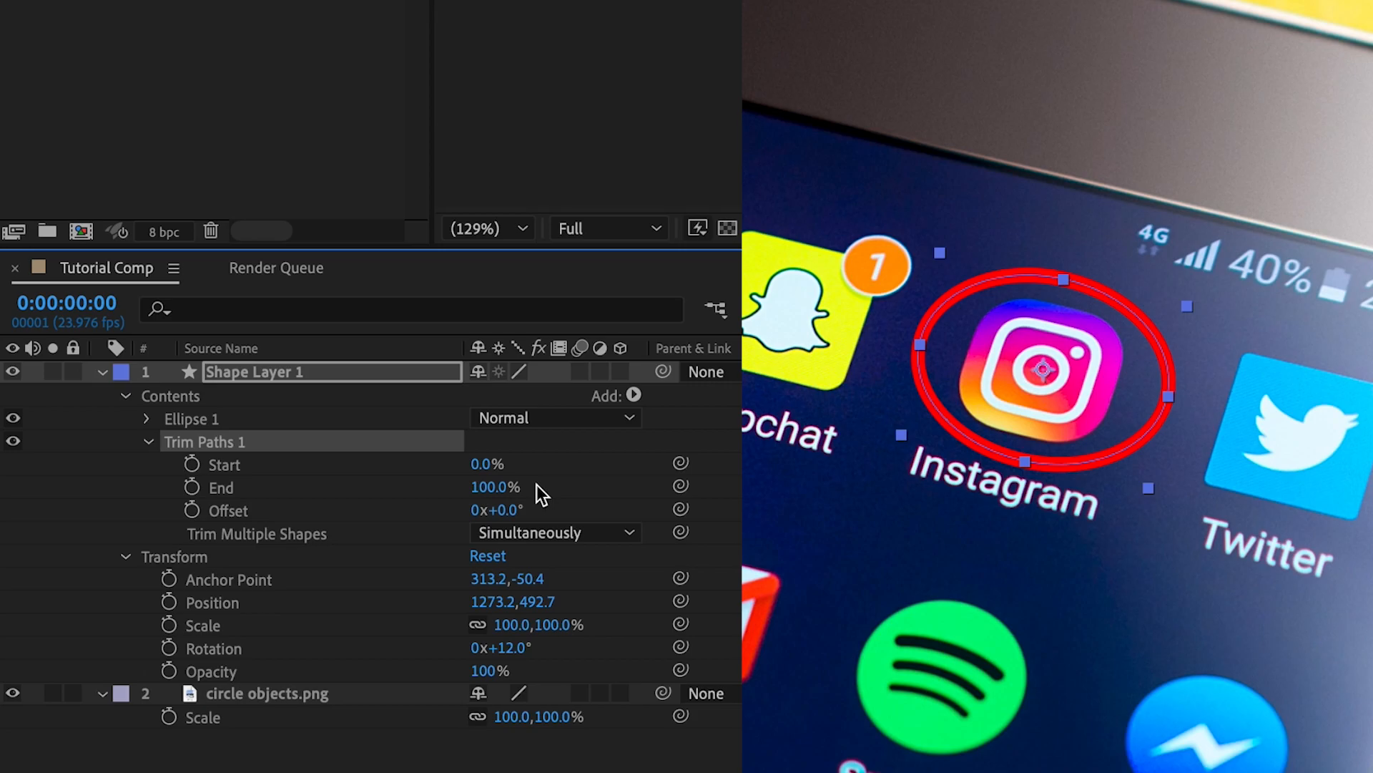
Animate the Trim Paths End value from 0% at the first frame to 100% at frame 9, and preview it
mouse_move(538, 488)
left_mouse_down()
mouse_move(352, 509)
mouse_move(600, 485)
left_mouse_up()
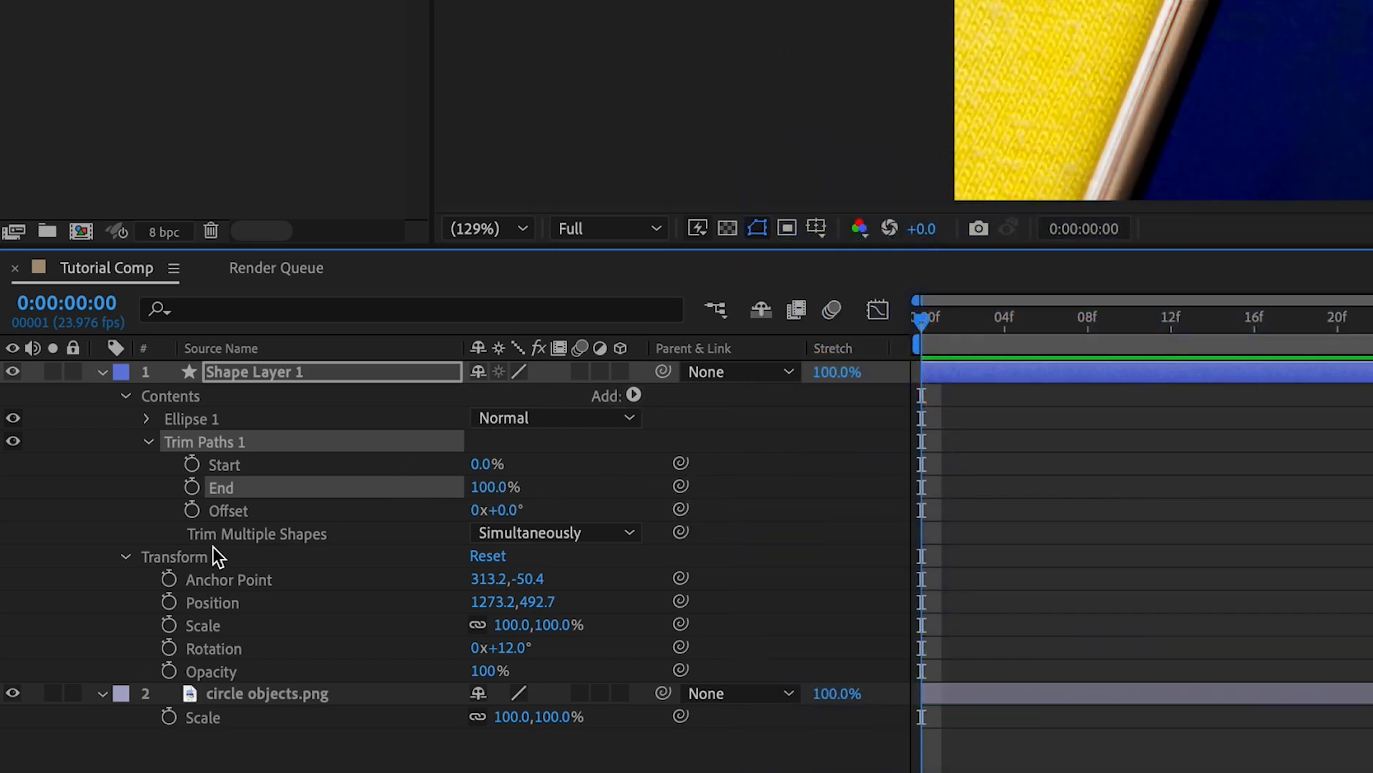
left_click(192, 486)
left_click_drag(920, 487, 1108, 487)
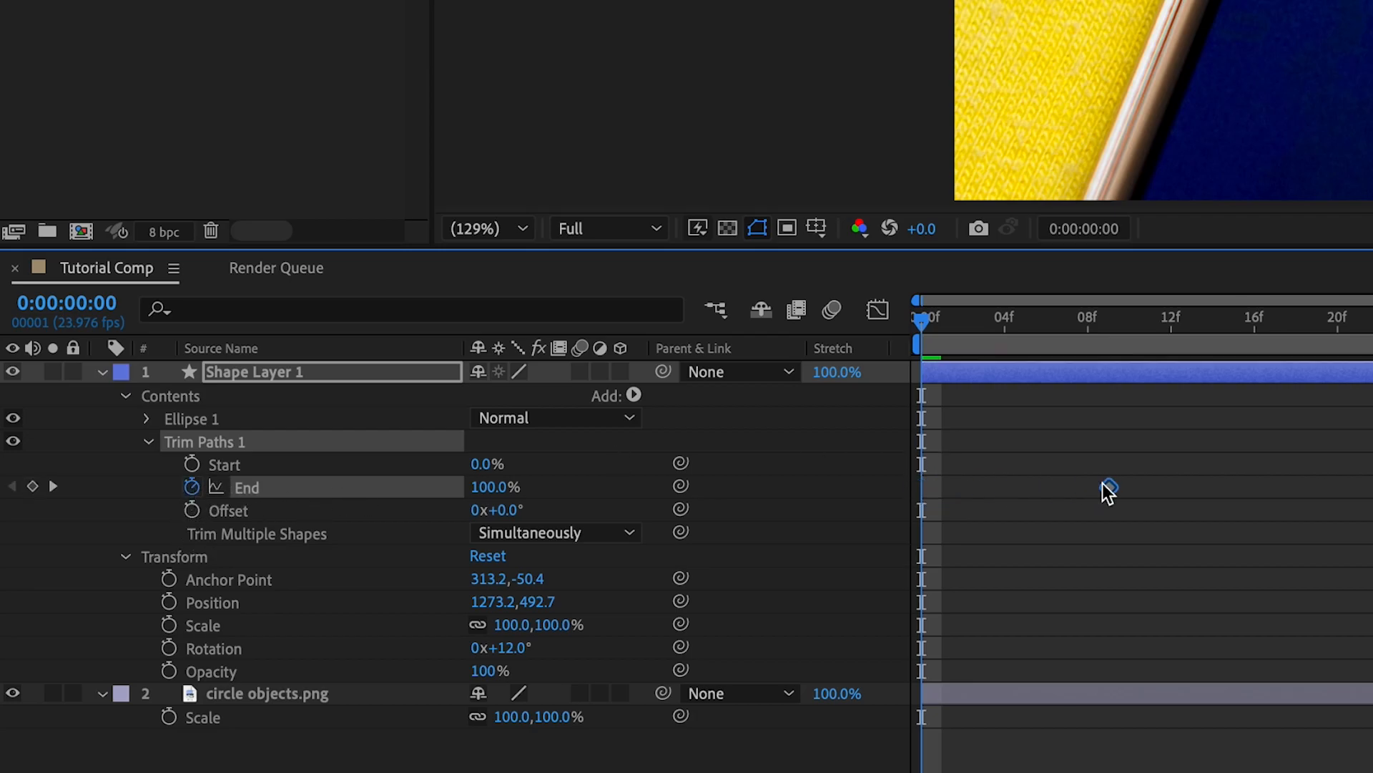
left_click(490, 487)
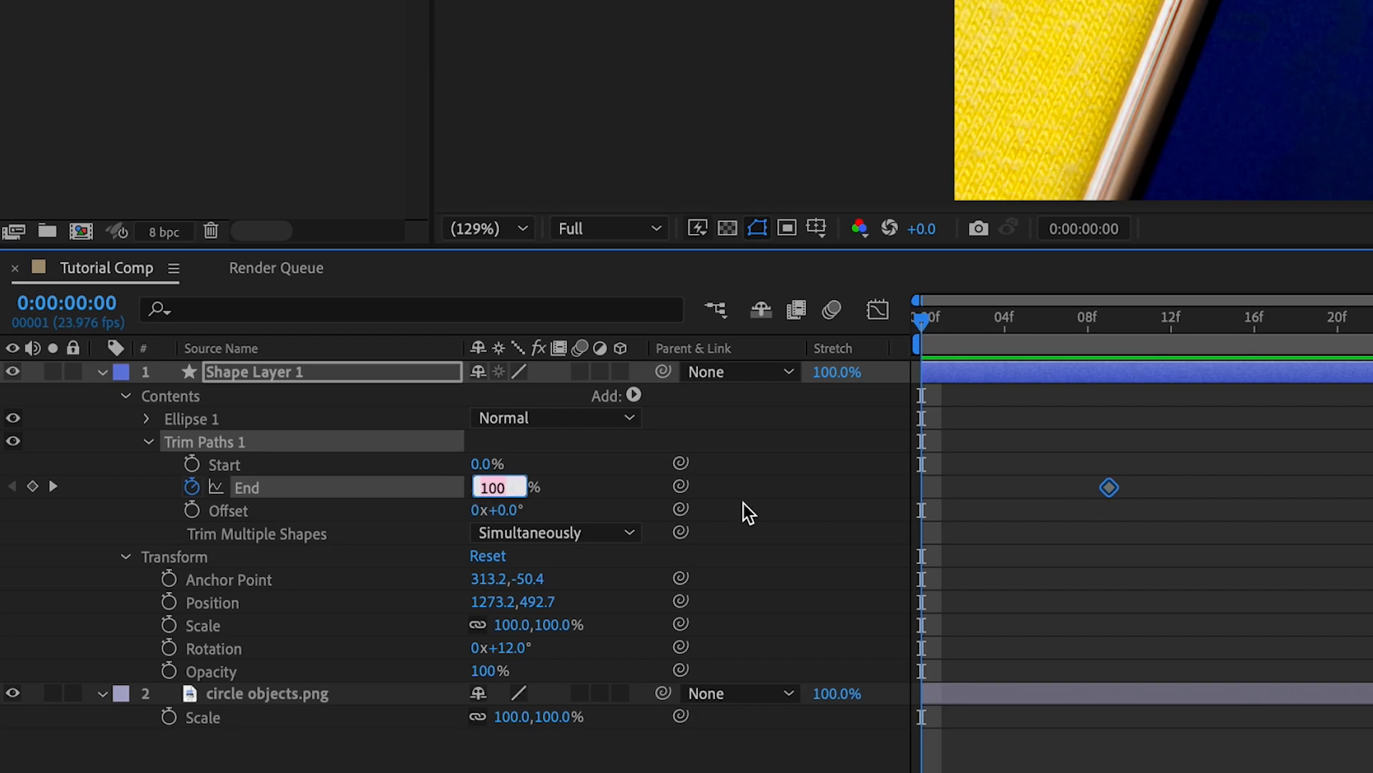
type("0")
key("Return")
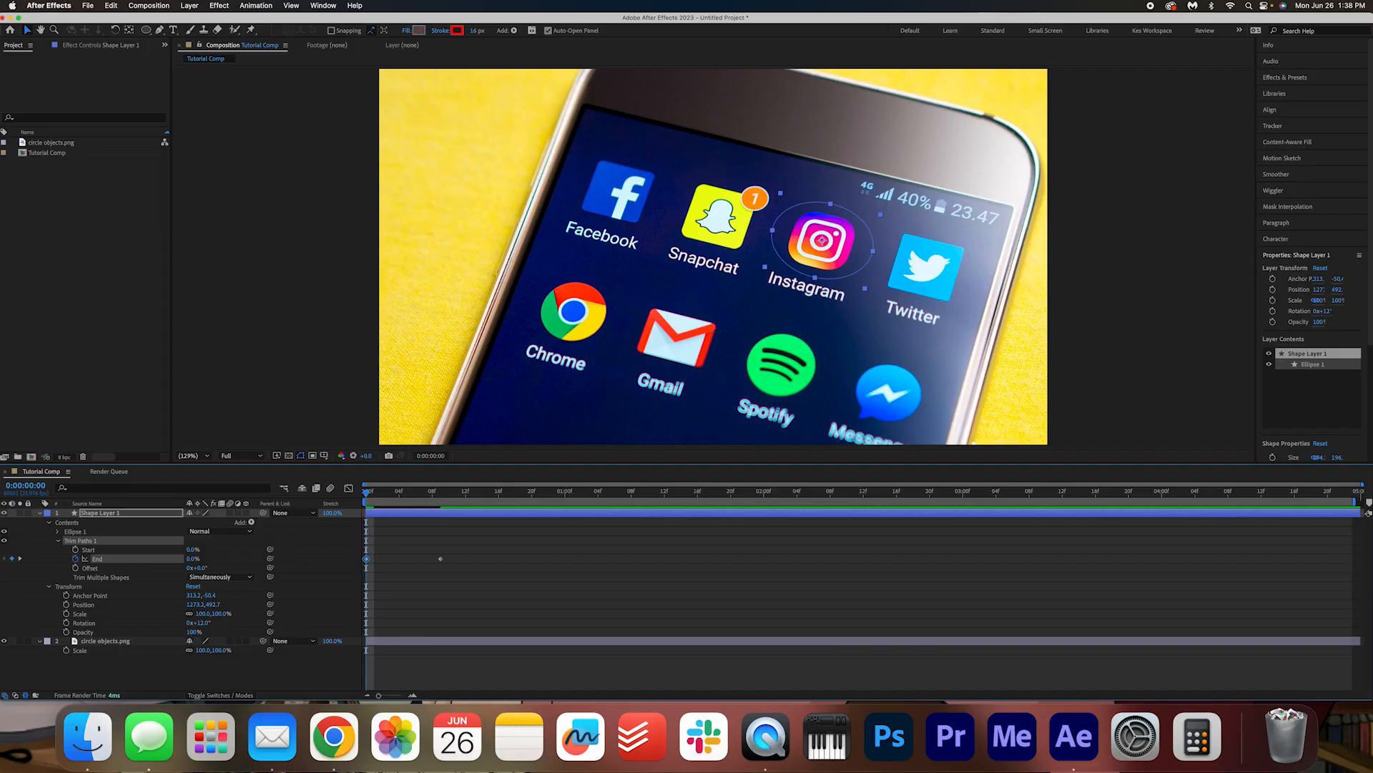
key("space")
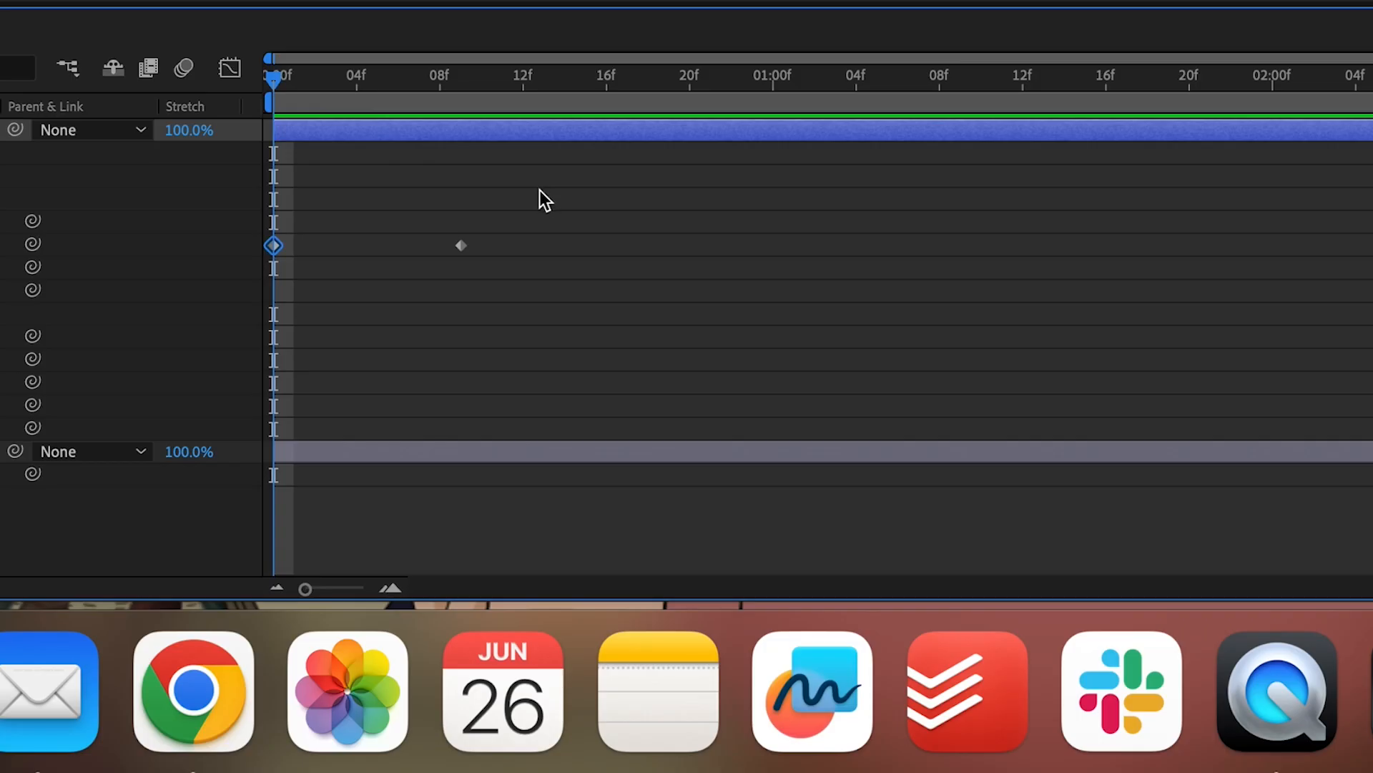
Apply Easy Ease In to both Trim Paths End keyframes
left_click_drag(551, 198, 255, 294)
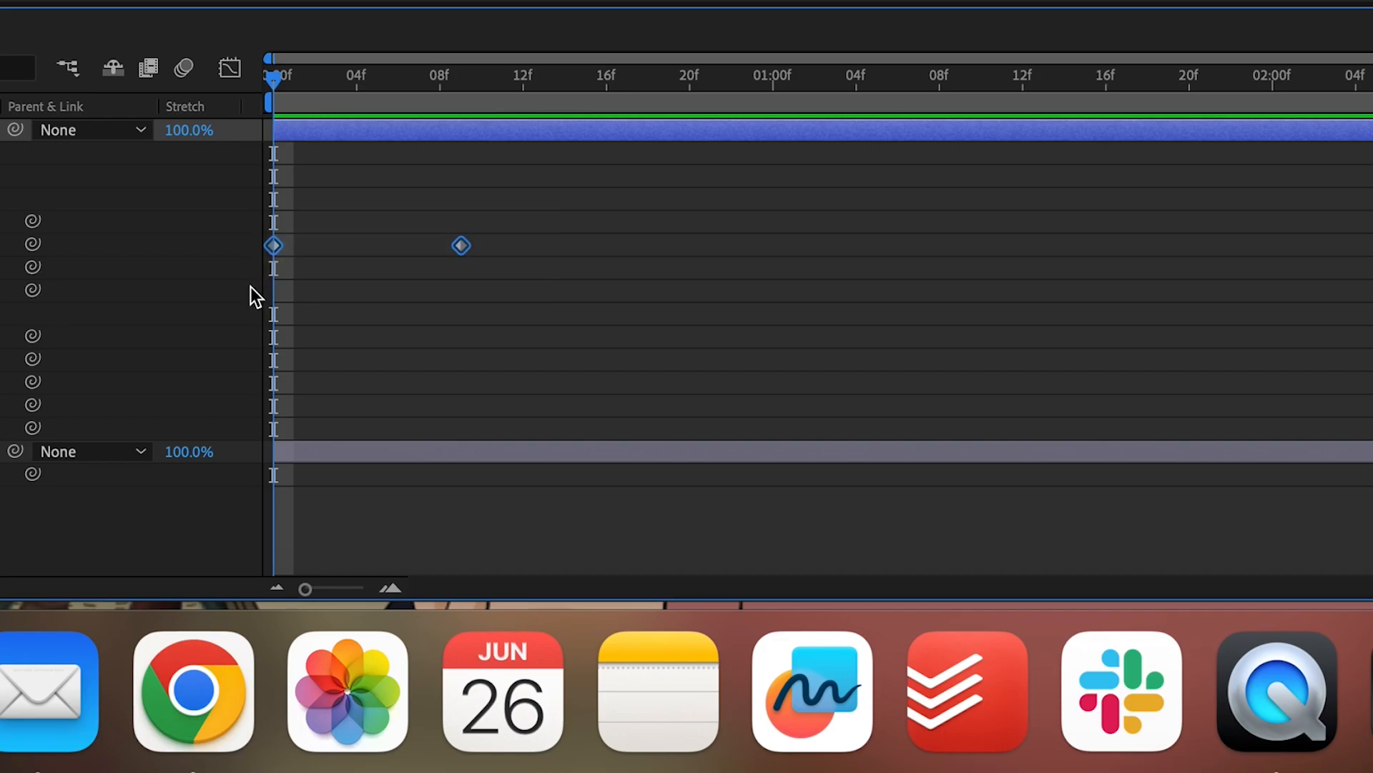
right_click(460, 249)
mouse_move(691, 574)
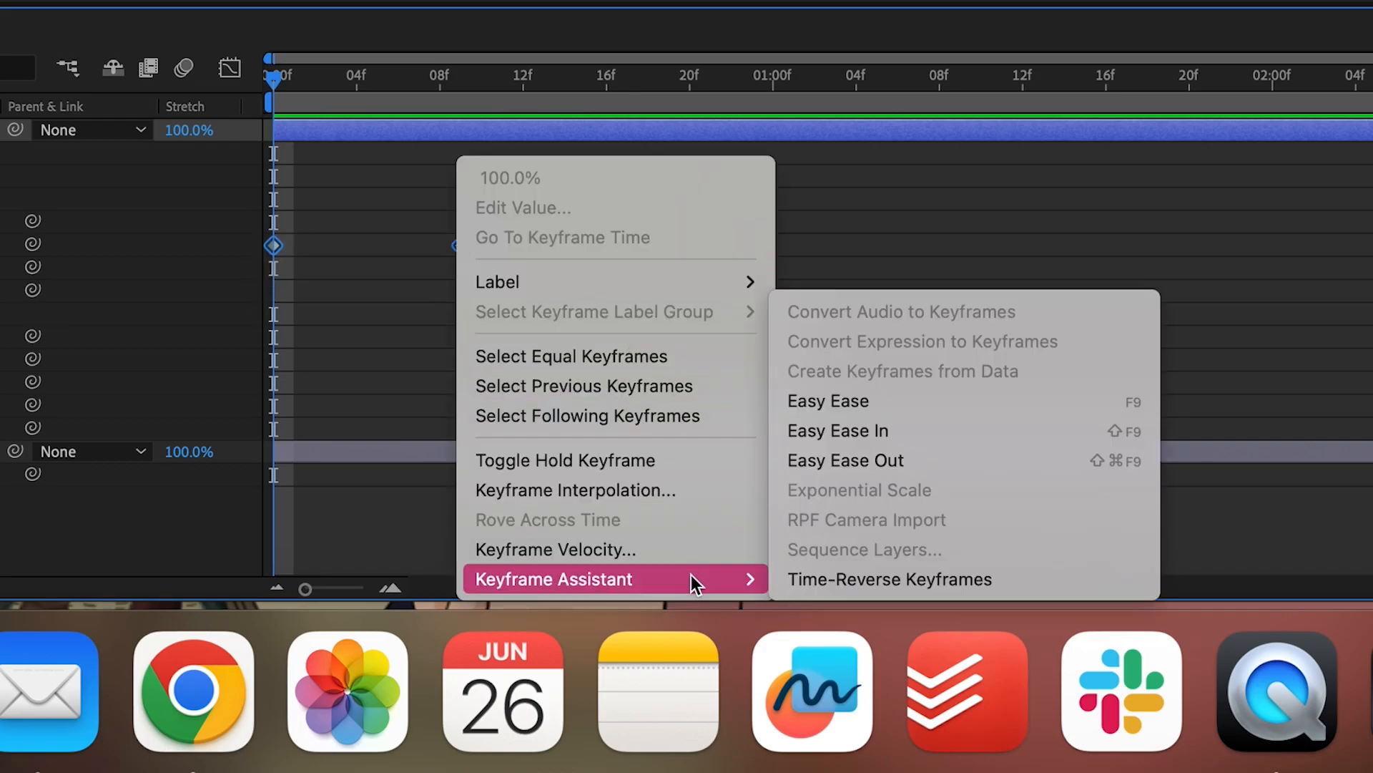
left_click(1005, 429)
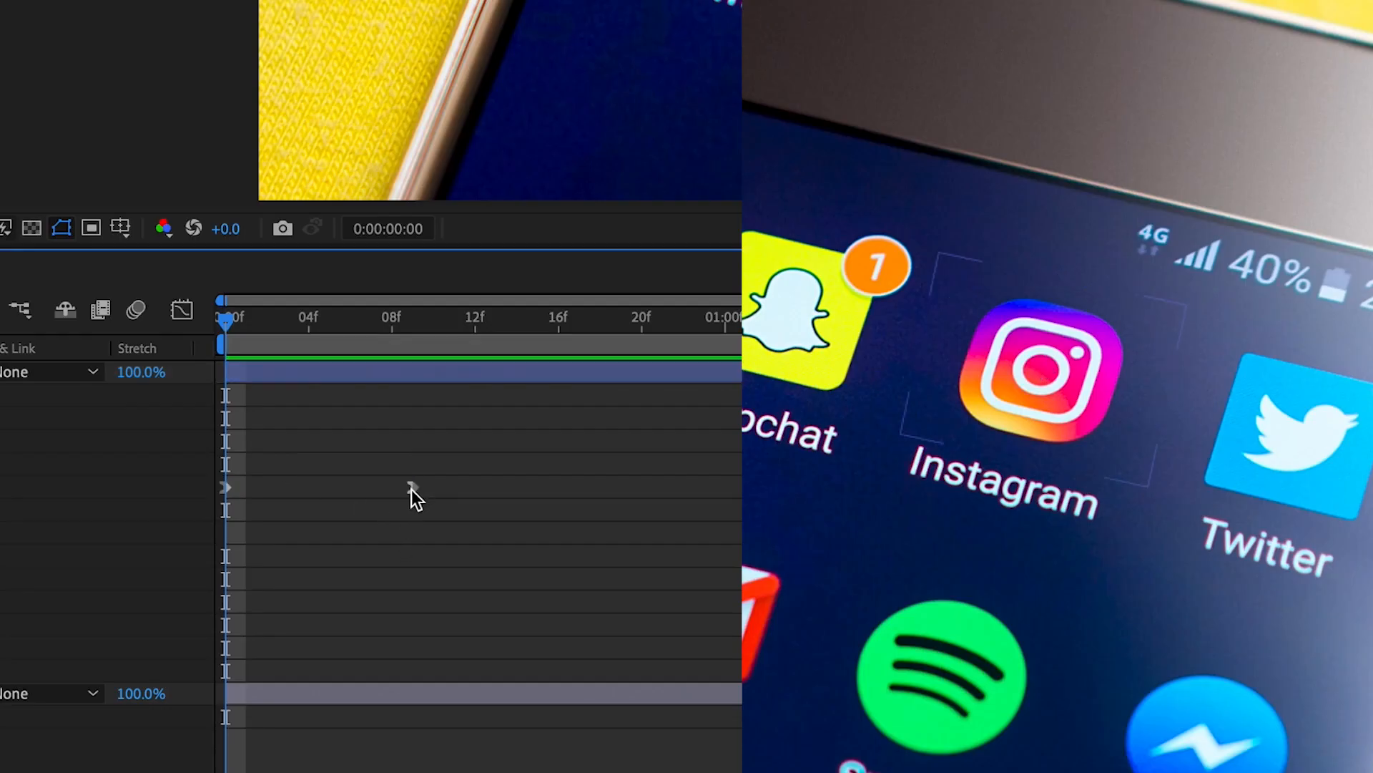
Slow the circle reveal by moving the second End keyframe to frame 18, and preview the animation
left_click_drag(440, 558, 490, 559)
left_click_drag(530, 493, 607, 494)
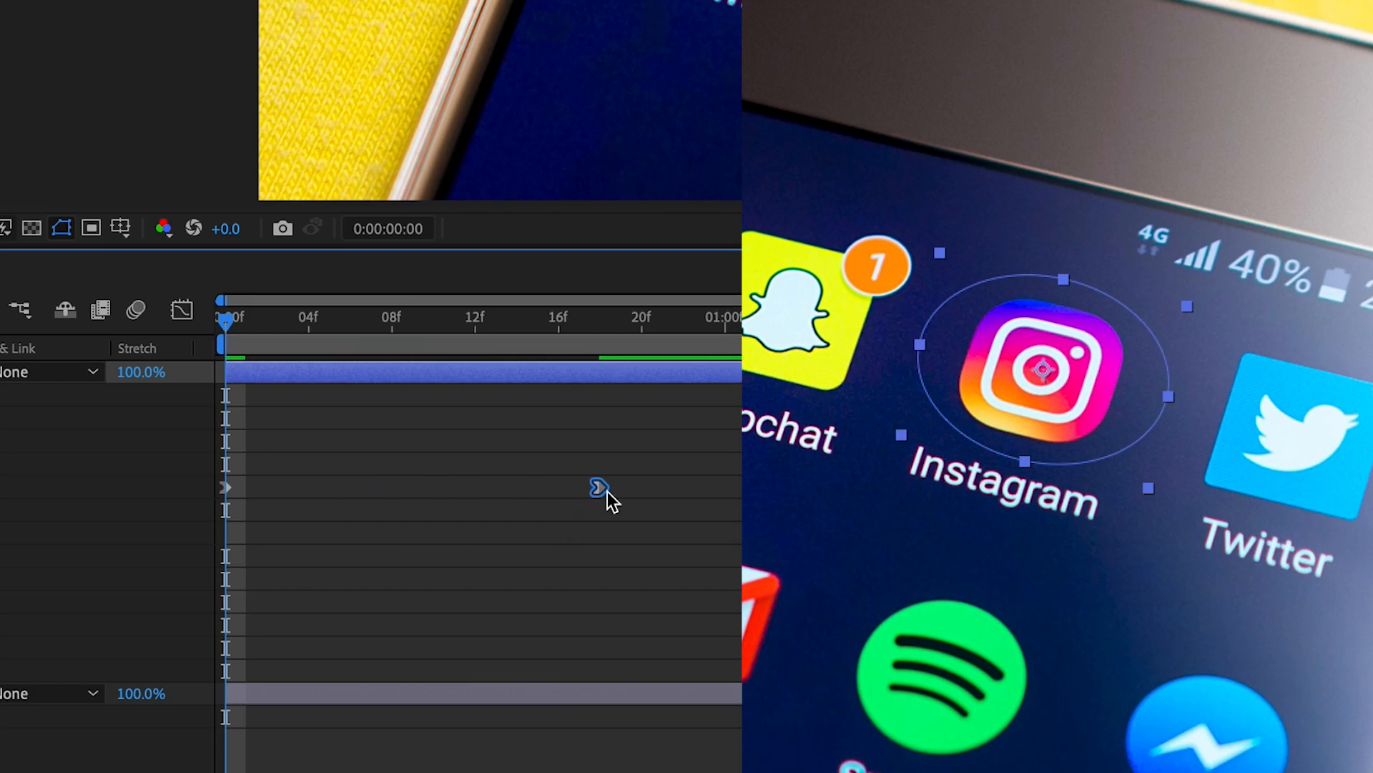
key("space")
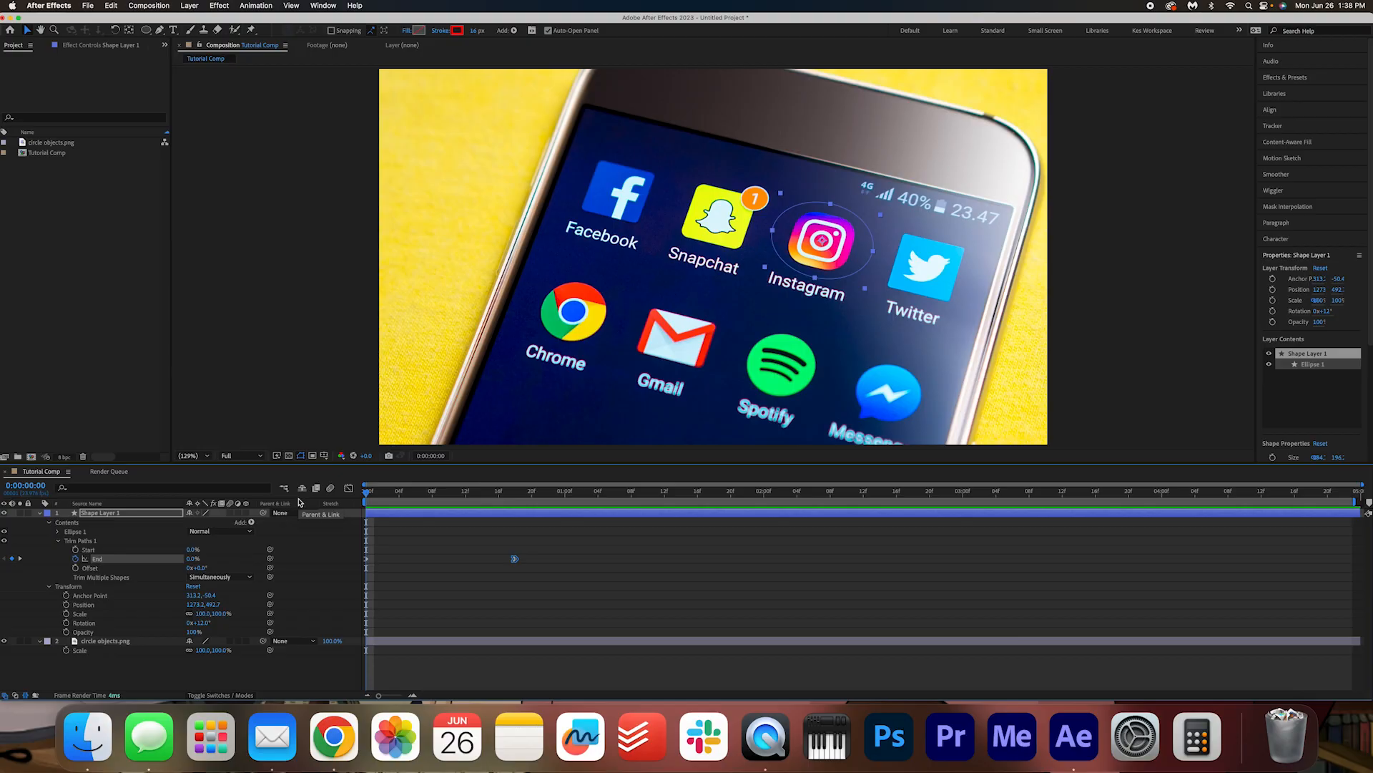
Animate the scale of the circle objects.png layer from the first frame to 105% at the composition's end, and preview it
left_click(98, 641)
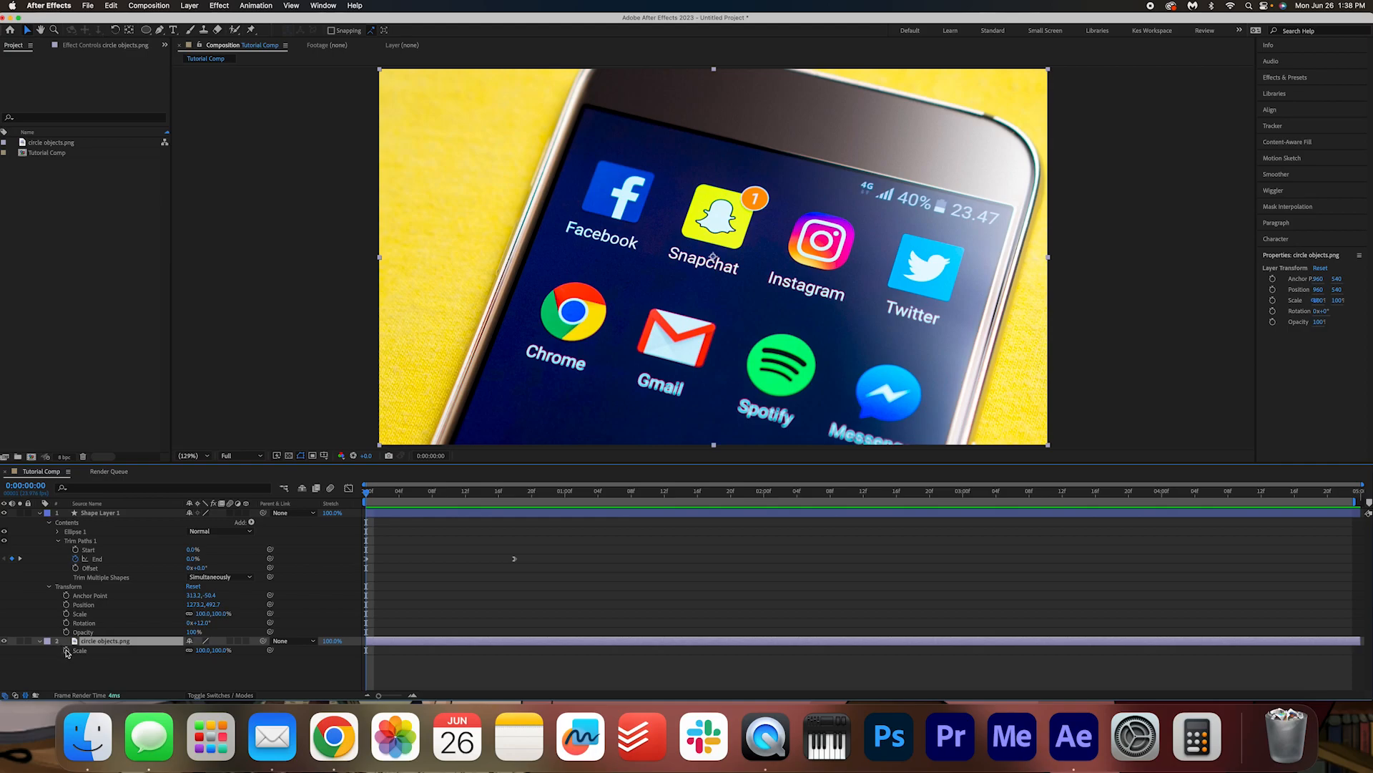
left_click(67, 650)
key("space")
type("105")
key("Return")
left_click_drag(549, 650, 1361, 650)
key("space")
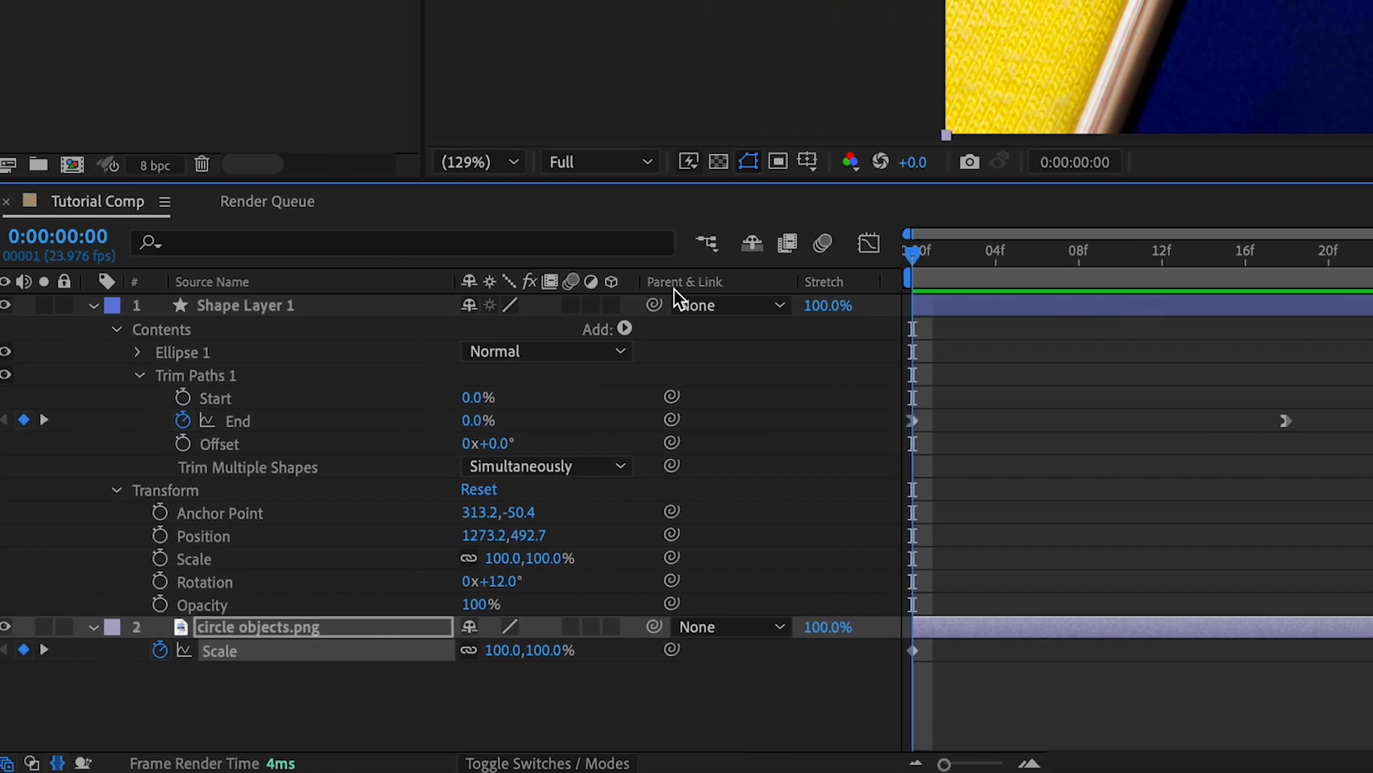
Parent Shape Layer 1 to the circle objects.png layer
left_click_drag(662, 305, 303, 630)
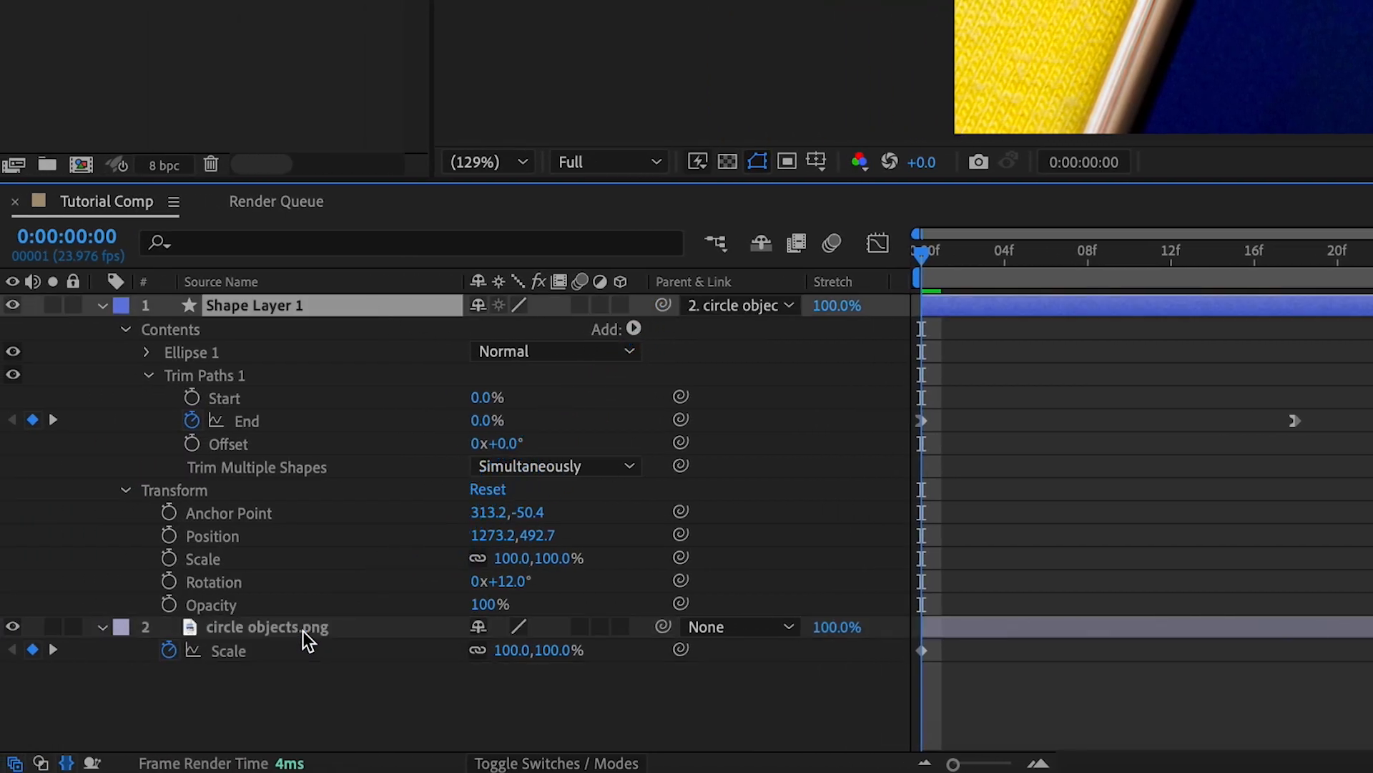